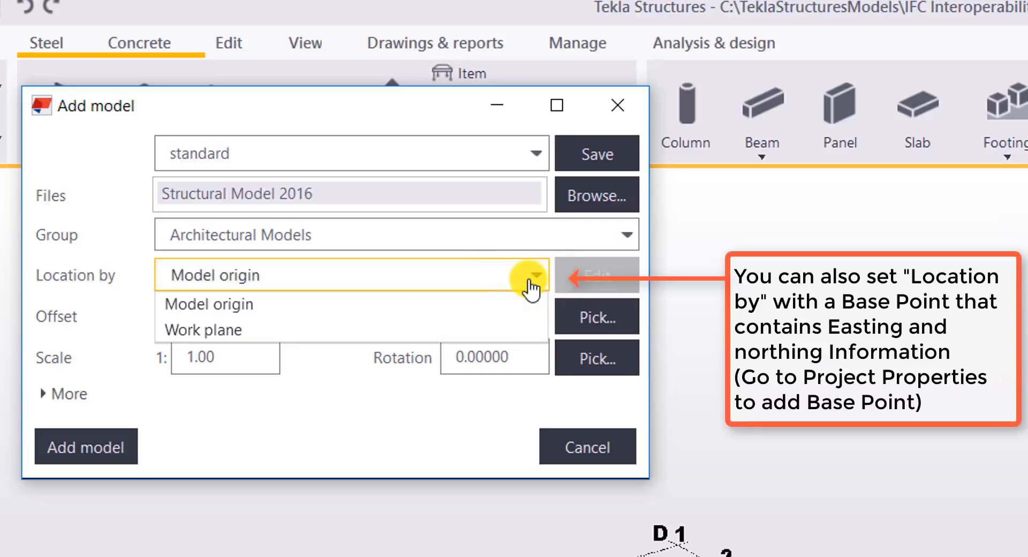
Add the Structural Model 2016 reference model to the Architectural Models group, located by model origin
{"action": "left_click", "coordinate": [533, 279]}
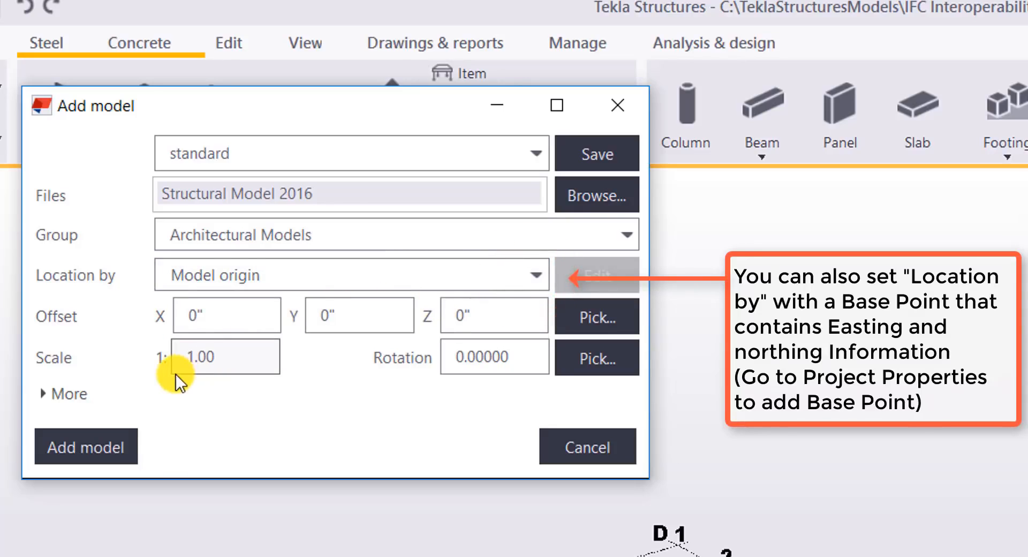
{"action": "left_click", "coordinate": [79, 447]}
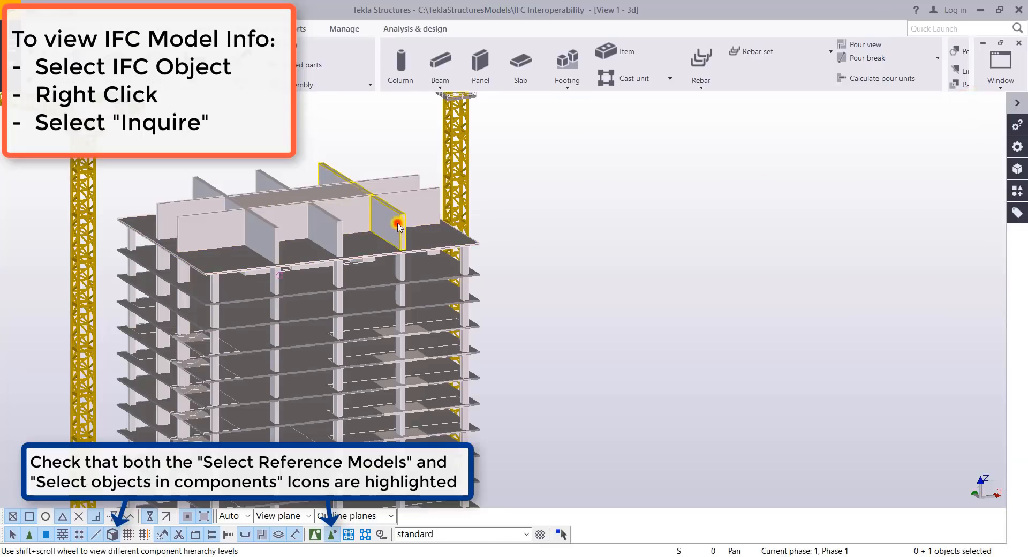
Inquire the highlighted wall on the tower's roof and examine its IFC custom attributes, including Other.Category
{"action": "right_click", "coordinate": [398, 225]}
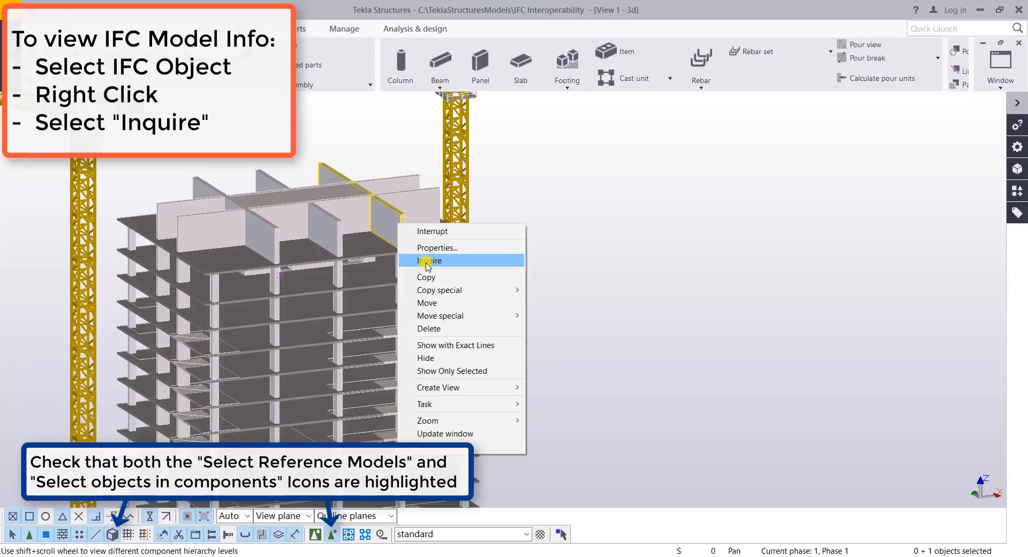
{"action": "left_click", "coordinate": [427, 260]}
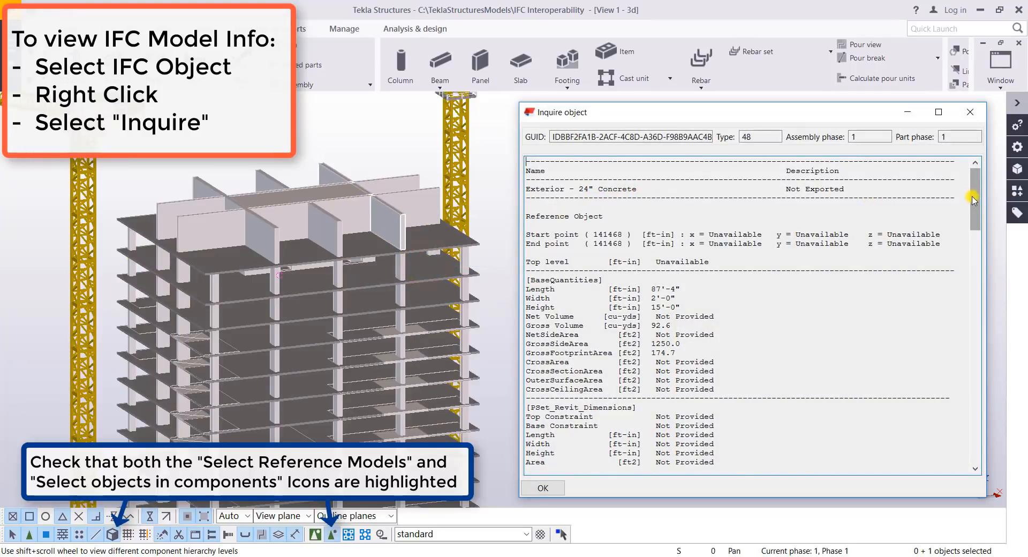
{"action": "left_click_drag", "start_coordinate": [975, 198], "coordinate": [999, 354]}
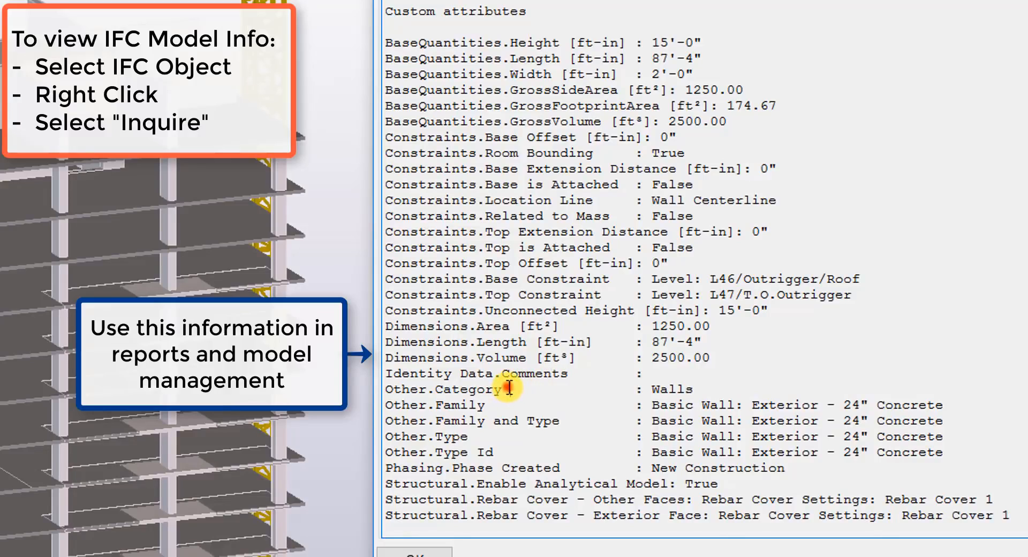
{"action": "left_click_drag", "start_coordinate": [509, 388], "coordinate": [384, 390]}
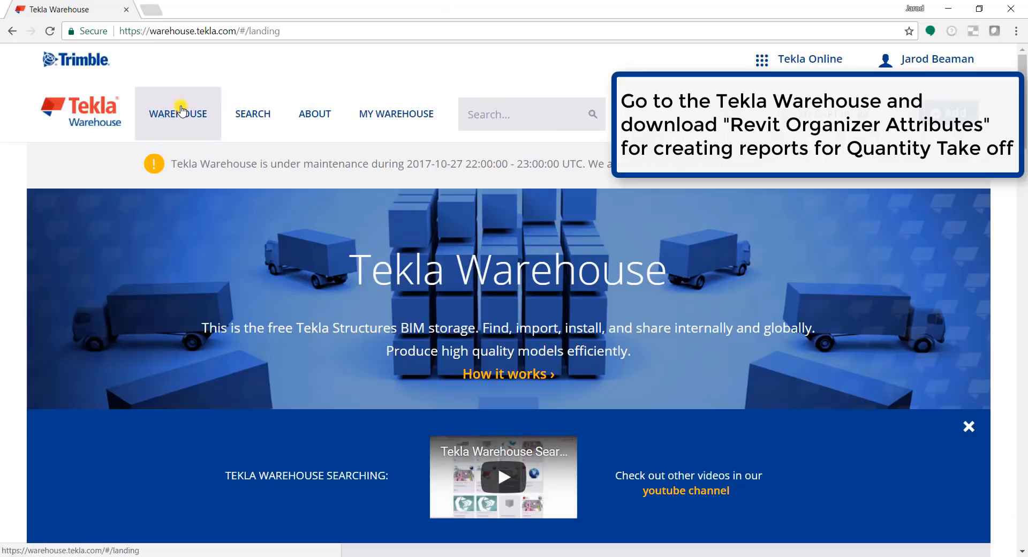
In Tekla Warehouse in the browser, search for "revit" and open the Revit Organizer Attributes item
{"action": "left_click", "coordinate": [528, 118]}
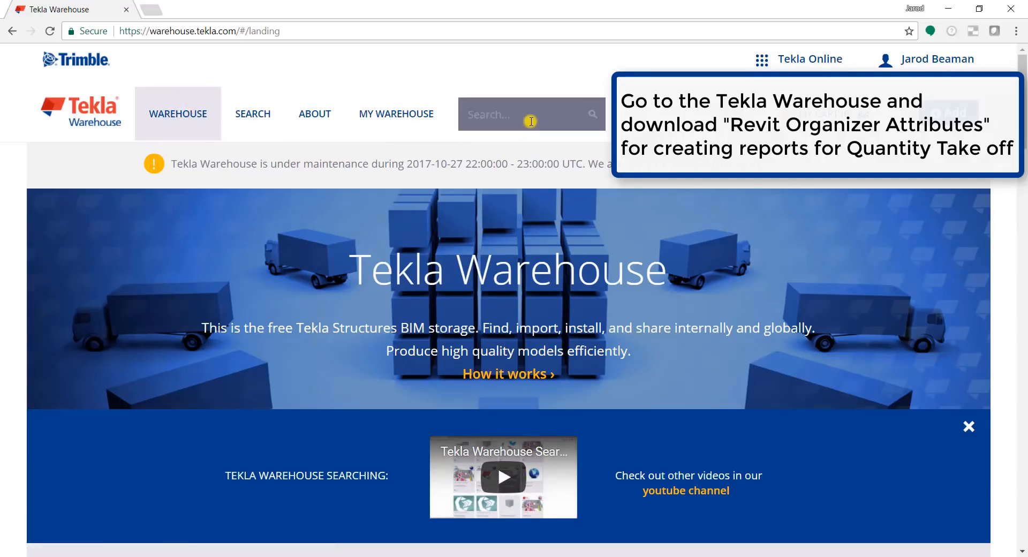
{"action": "type", "text": "revit"}
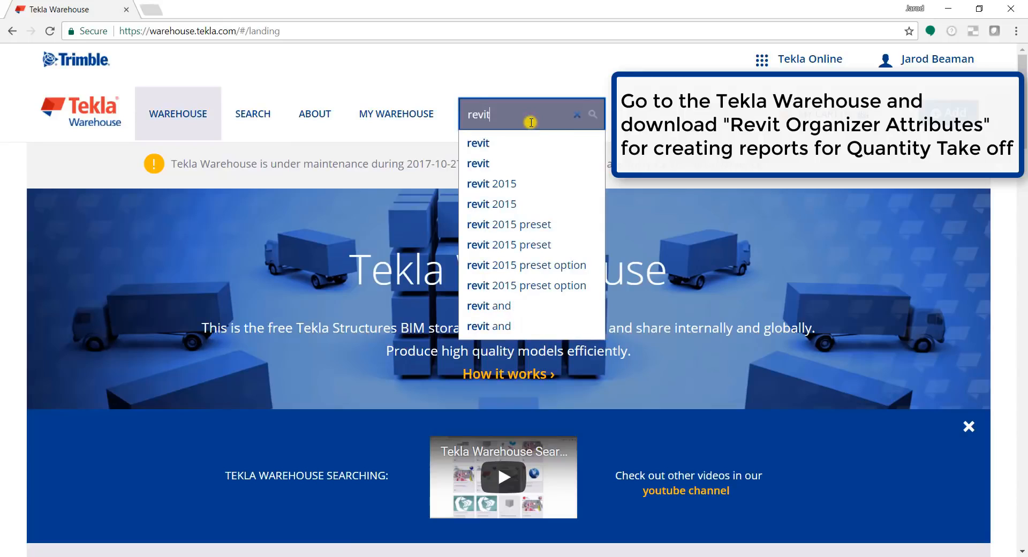
{"action": "key", "text": "Return"}
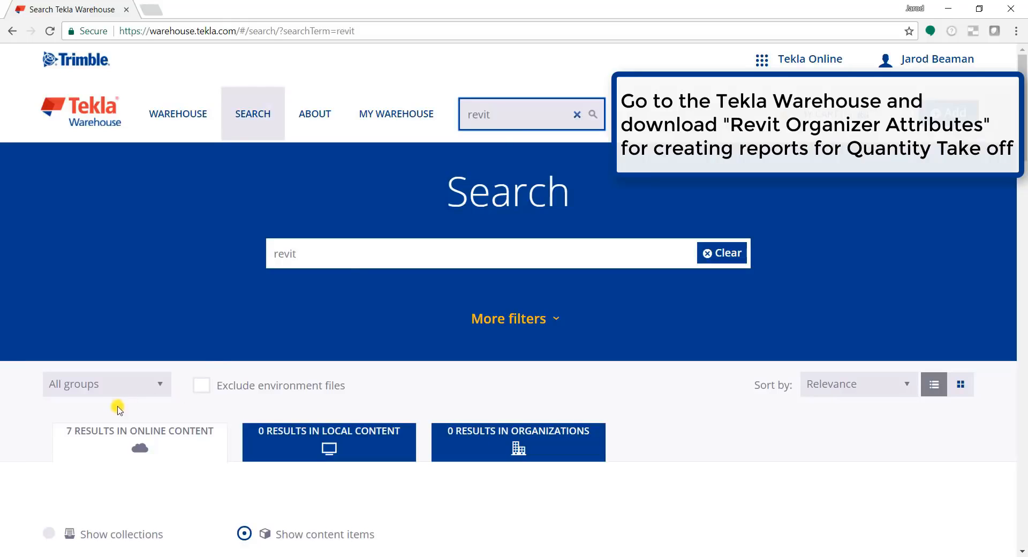
{"action": "scroll", "coordinate": [19, 398], "scroll_direction": "down", "scroll_amount": 15}
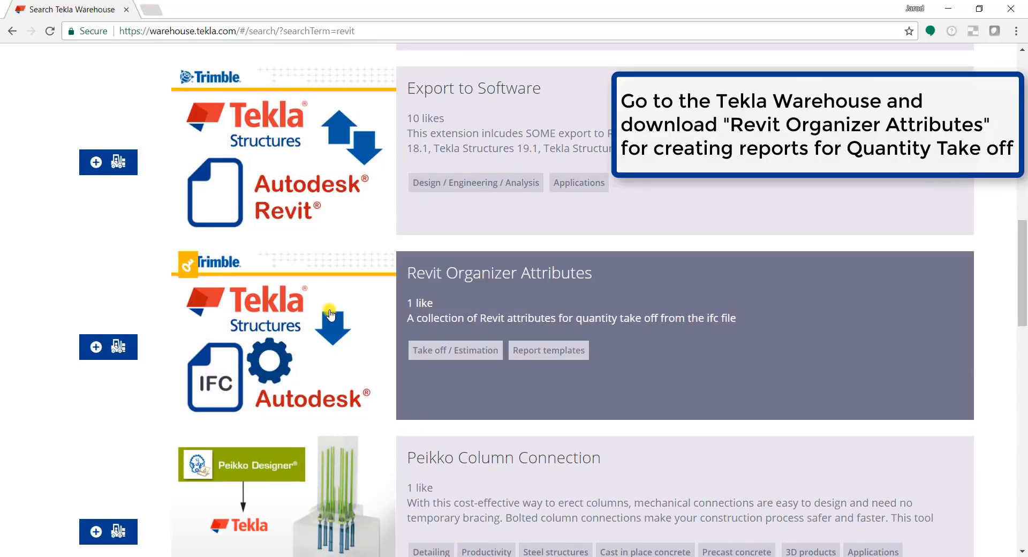
{"action": "left_click", "coordinate": [330, 314]}
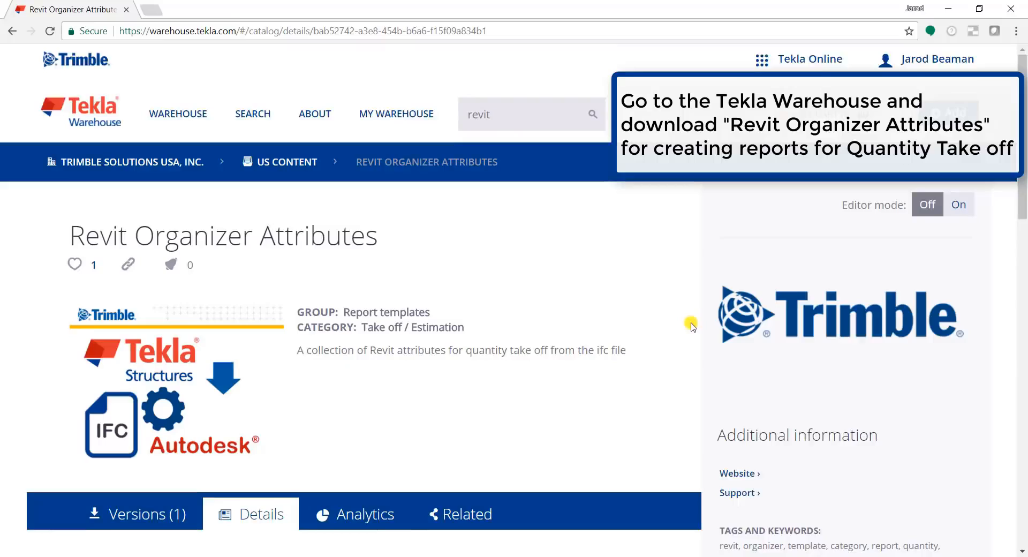
Review the details of Revit Organizer Attributes and show its downloadable versions
{"action": "scroll", "coordinate": [688, 325], "scroll_direction": "down", "scroll_amount": 5}
{"action": "scroll", "coordinate": [691, 325], "scroll_direction": "down", "scroll_amount": 3}
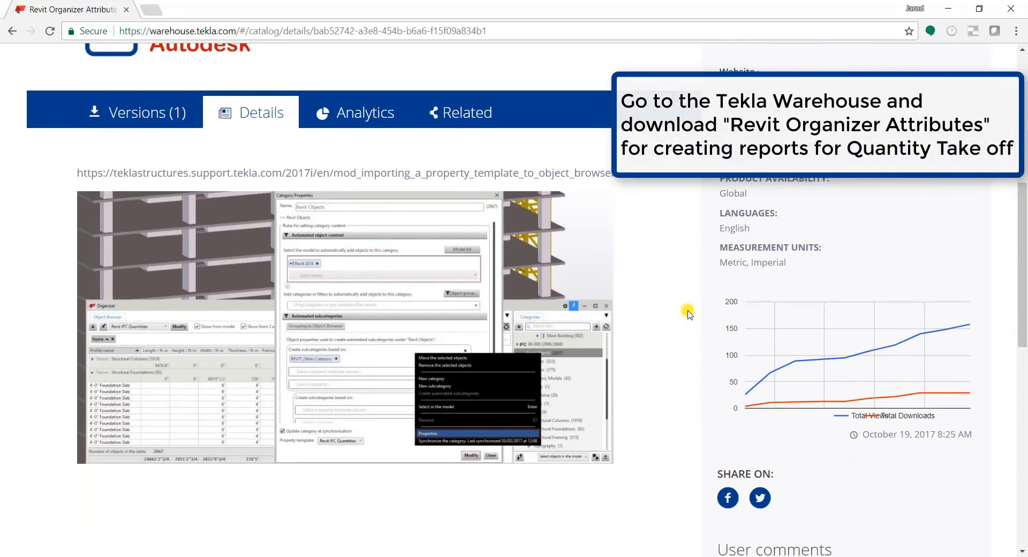
{"action": "left_click", "coordinate": [131, 112]}
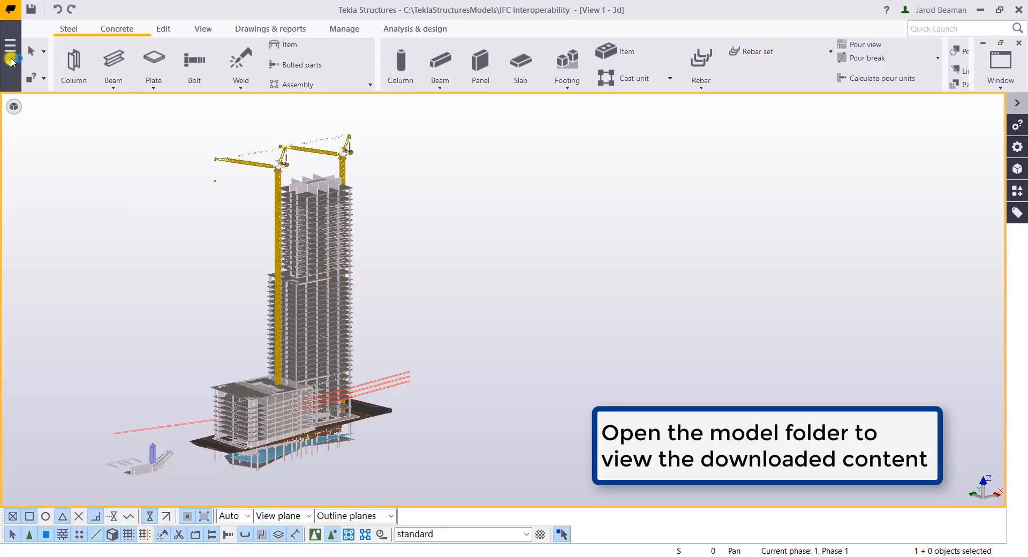
Open the model folder from Tekla Structures and extract RevitOrganizerIntegration.zip into C:\TeklaStructuresModels\IFC Interoperability\RevitOrganizerIntegration
{"action": "left_click", "coordinate": [11, 56]}
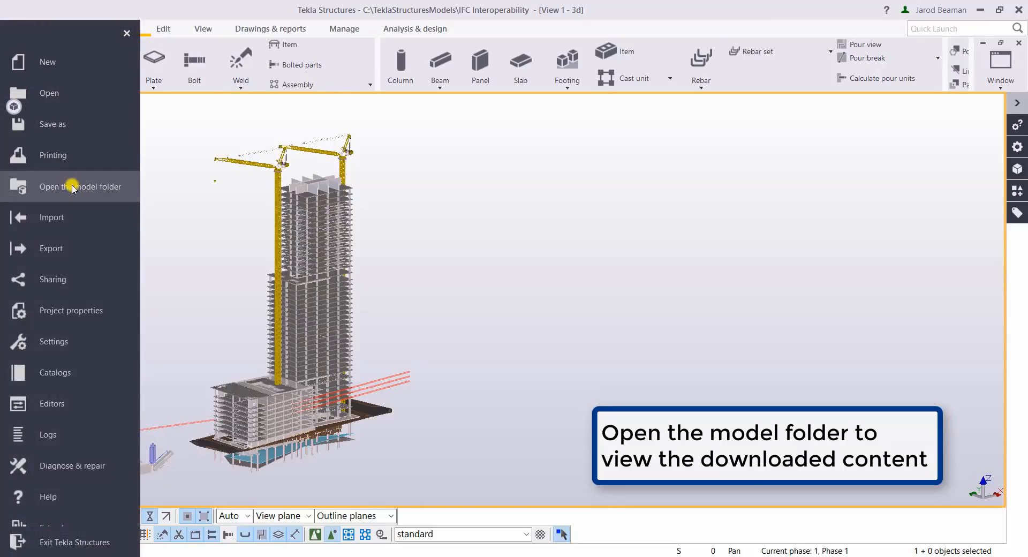
{"action": "left_click", "coordinate": [72, 187]}
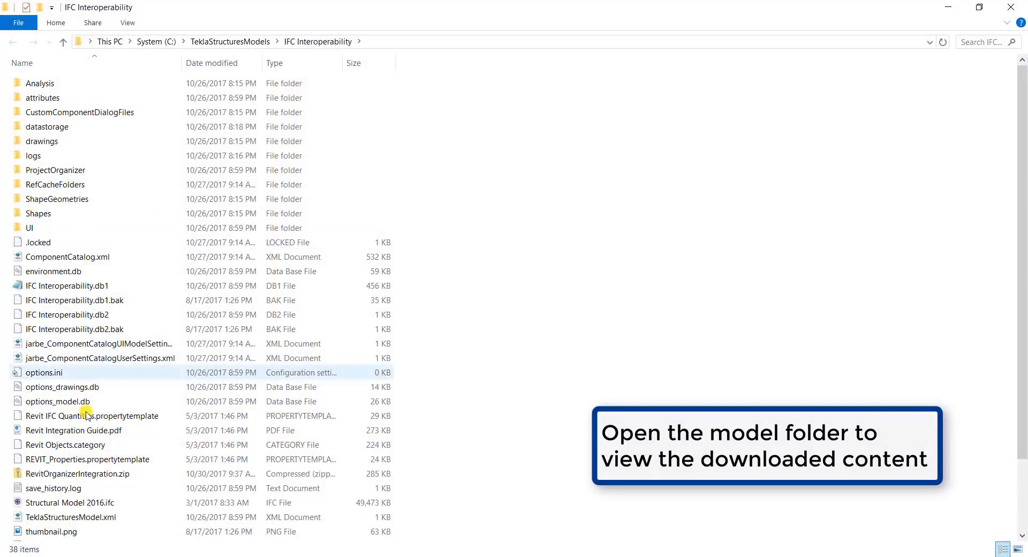
{"action": "right_click", "coordinate": [80, 474]}
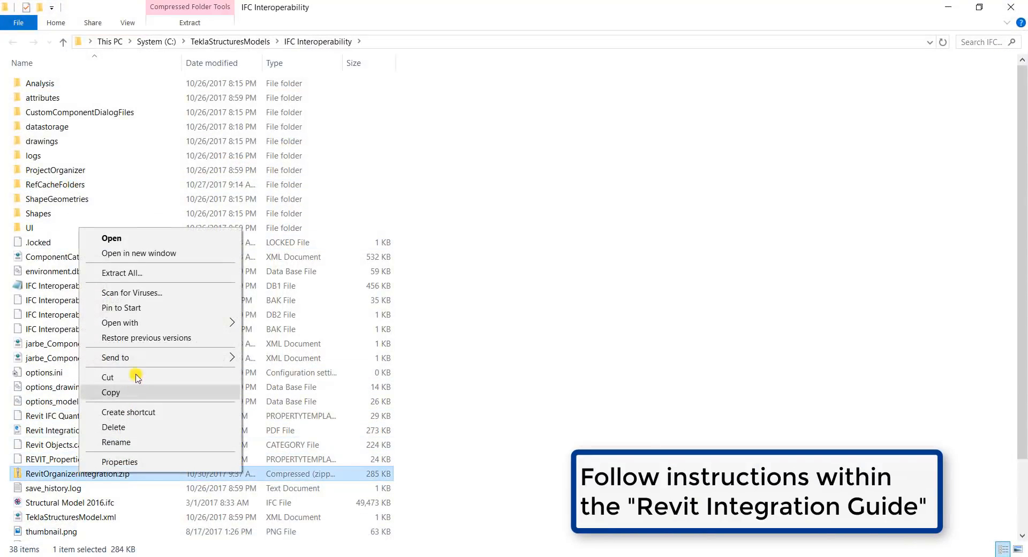
{"action": "left_click", "coordinate": [160, 272]}
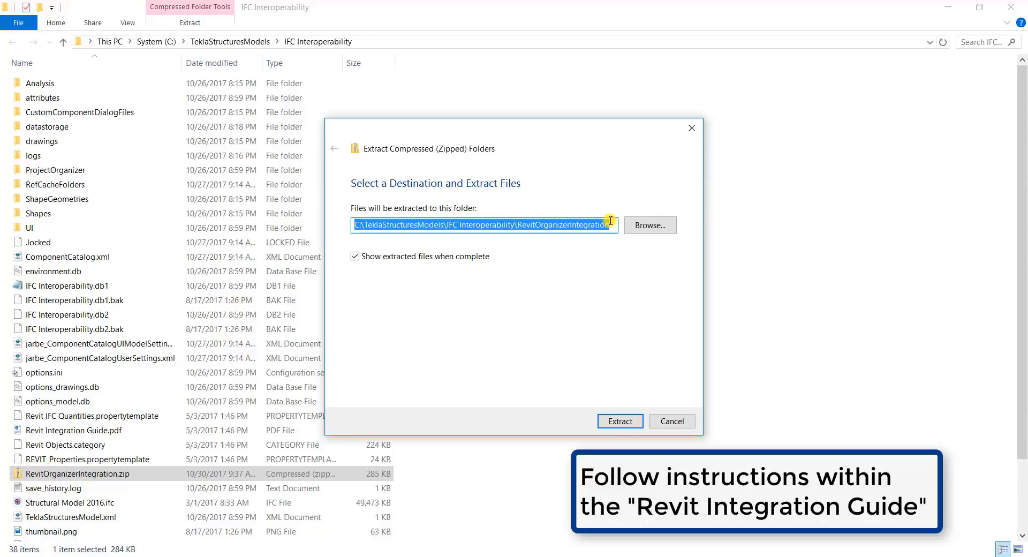
{"action": "left_click", "coordinate": [616, 422]}
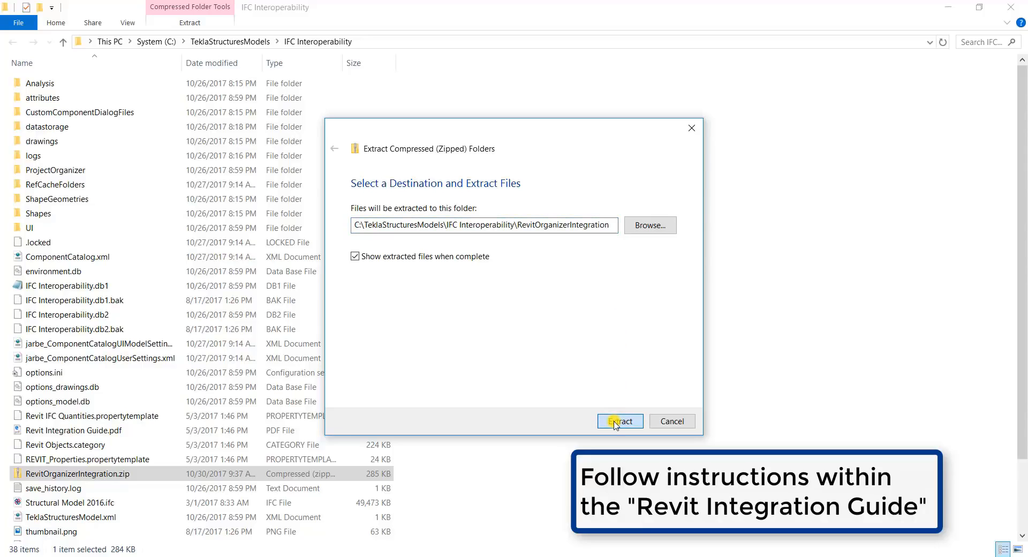
{"action": "left_click", "coordinate": [615, 422]}
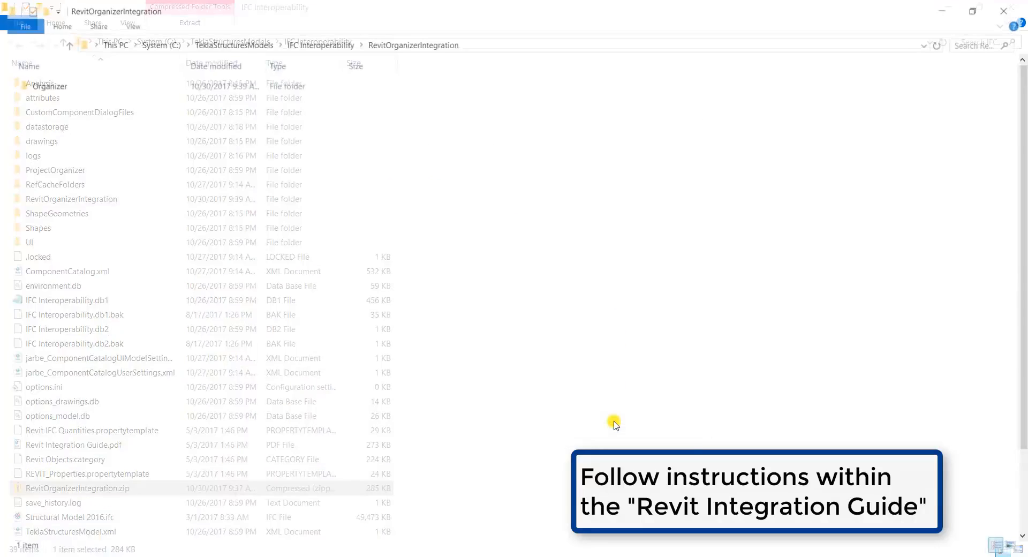
Open Revit Integration Guide.pdf from the extracted Organizer folder
{"action": "left_click", "coordinate": [70, 85]}
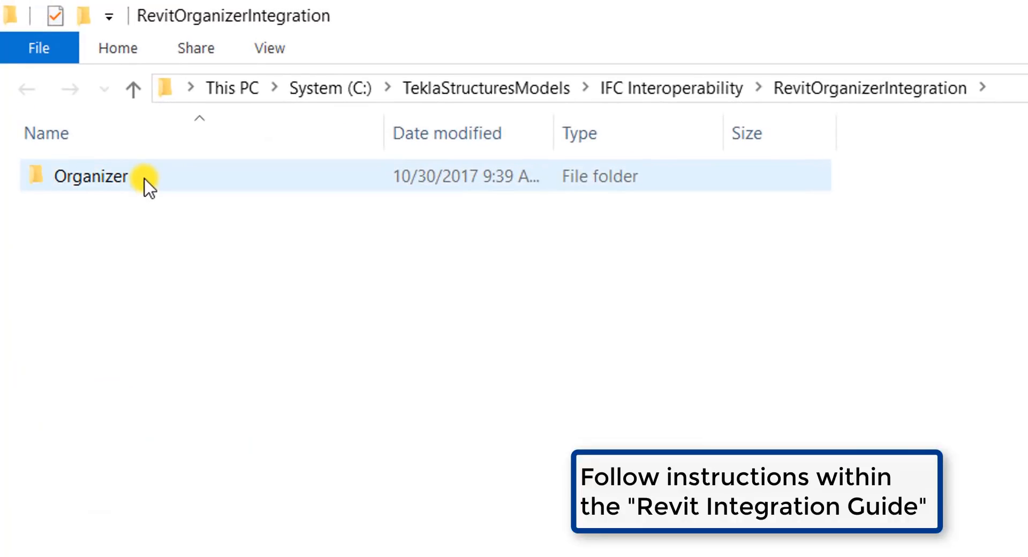
{"action": "double_click", "coordinate": [144, 180]}
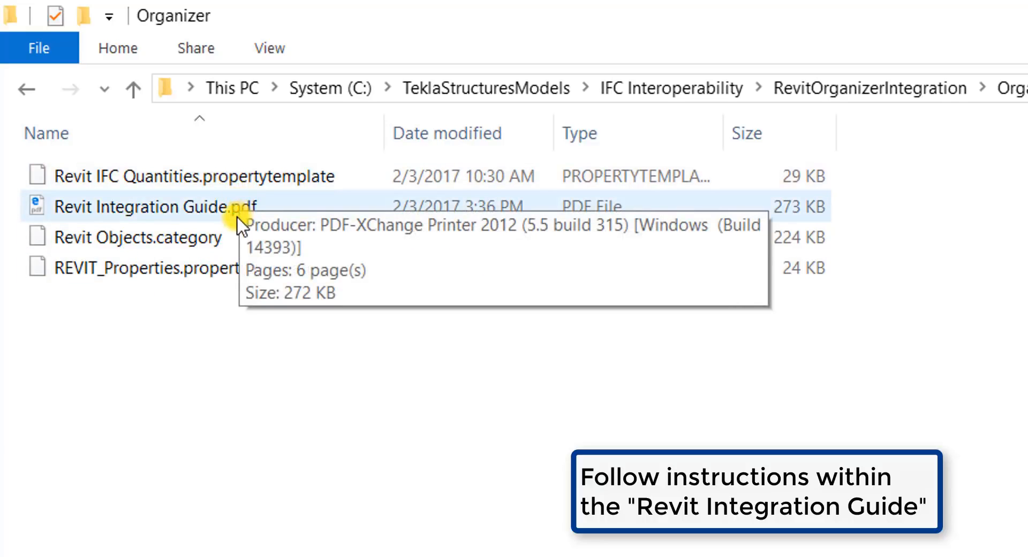
{"action": "left_click", "coordinate": [233, 207]}
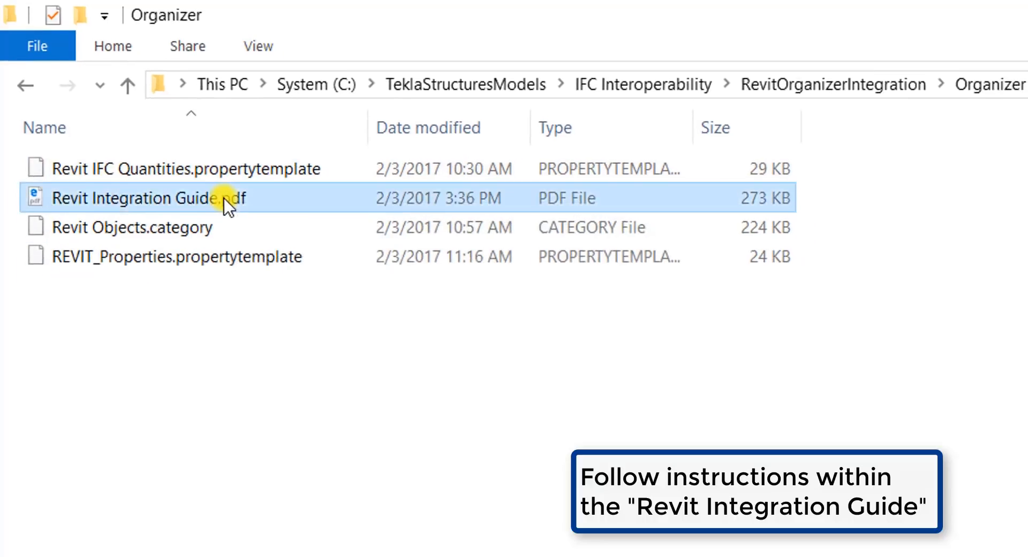
{"action": "double_click", "coordinate": [224, 198]}
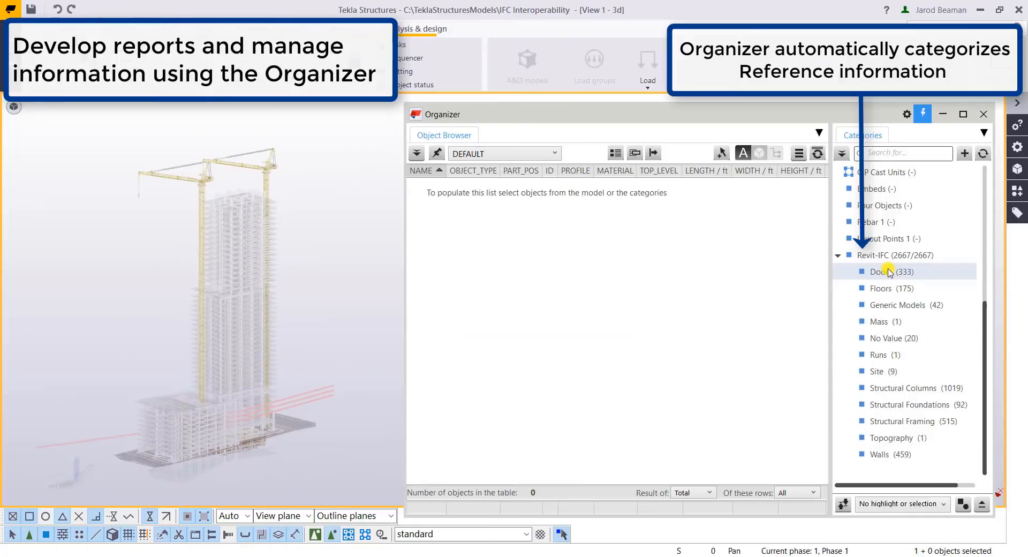
In the Tekla Structures Organizer, set categories to select objects in the model and select the Revit-IFC category
{"action": "left_click", "coordinate": [893, 504]}
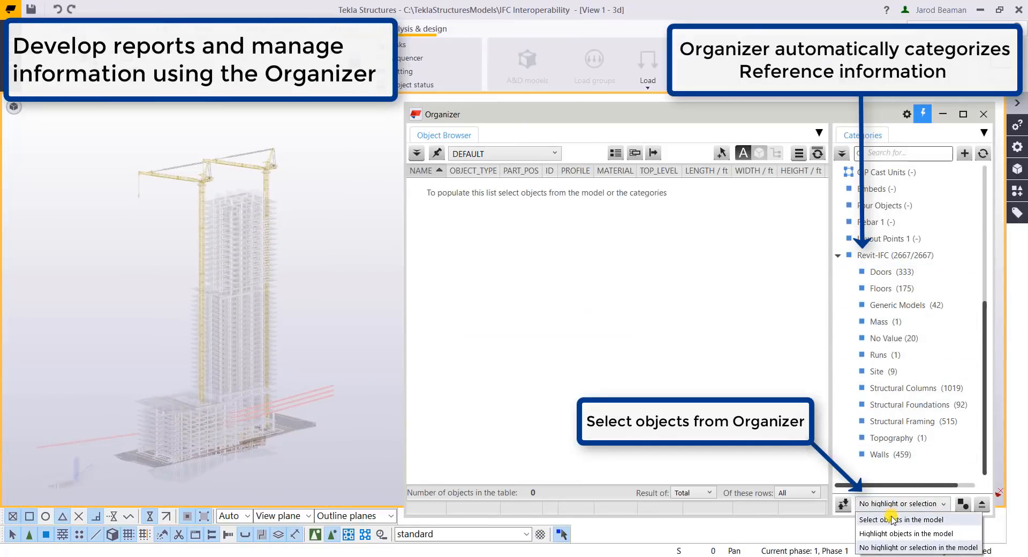
{"action": "left_click", "coordinate": [893, 519]}
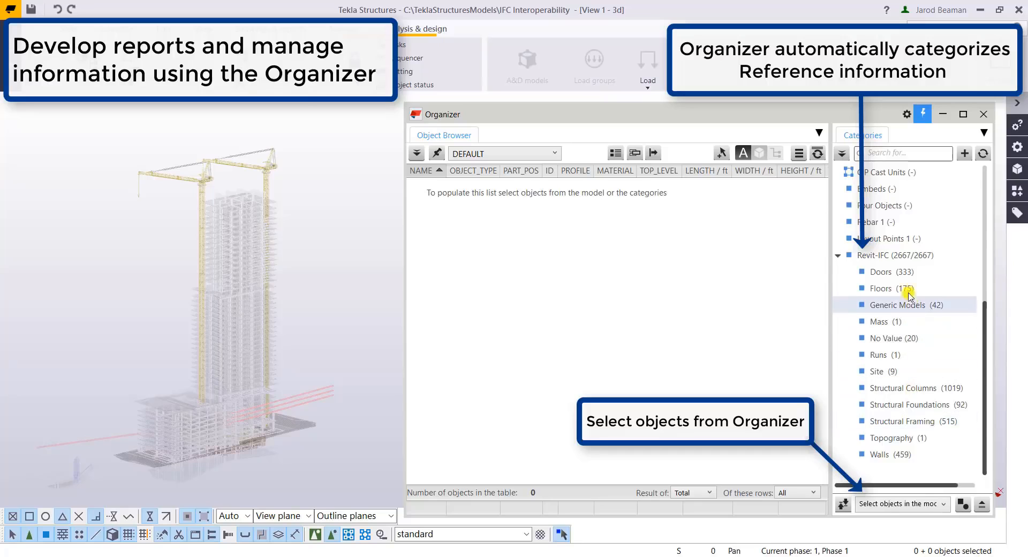
{"action": "left_click", "coordinate": [892, 258]}
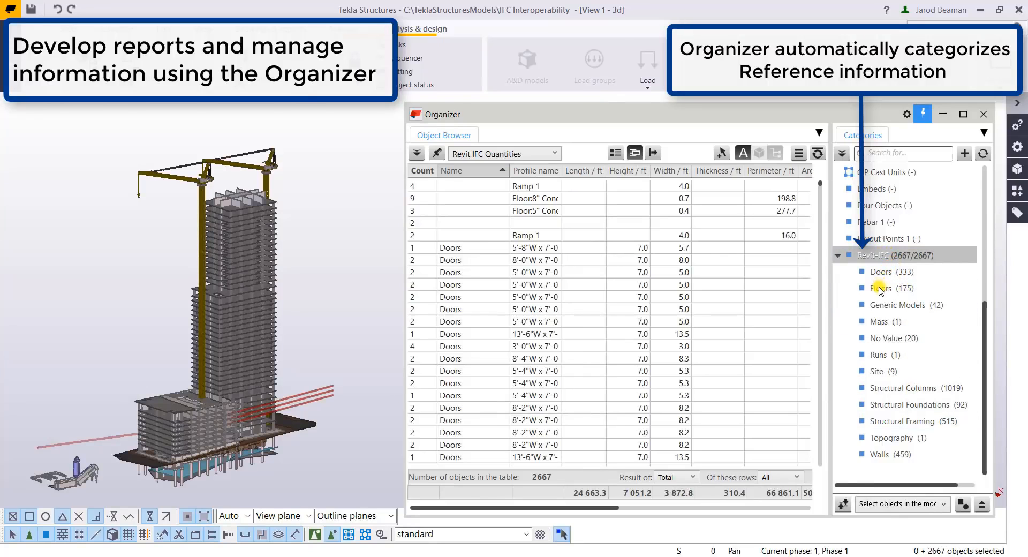
Select the Floors, Structural Columns and Structural Foundations categories one after another to inspect their objects and quantities
{"action": "left_click", "coordinate": [881, 291]}
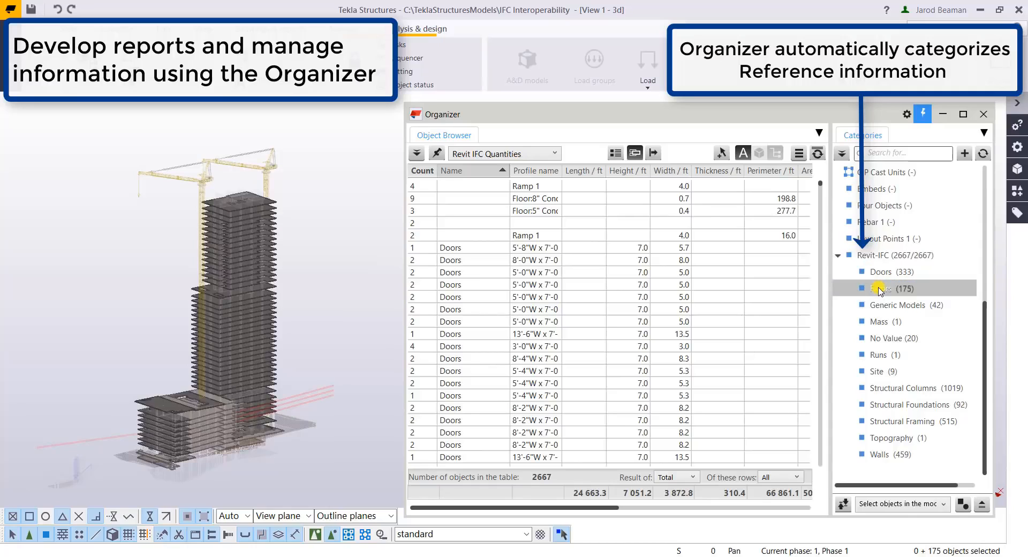
{"action": "left_click", "coordinate": [894, 386]}
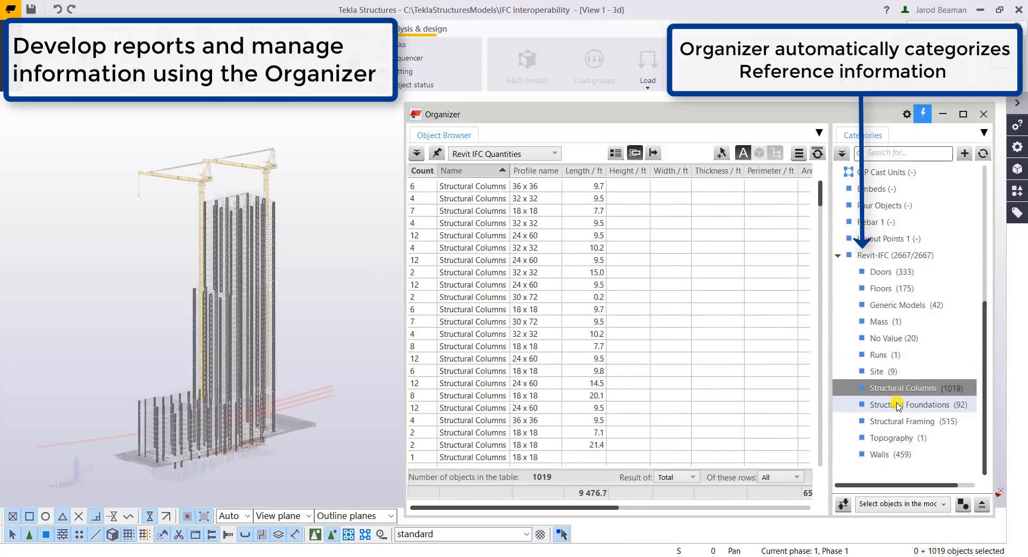
{"action": "left_click", "coordinate": [898, 406]}
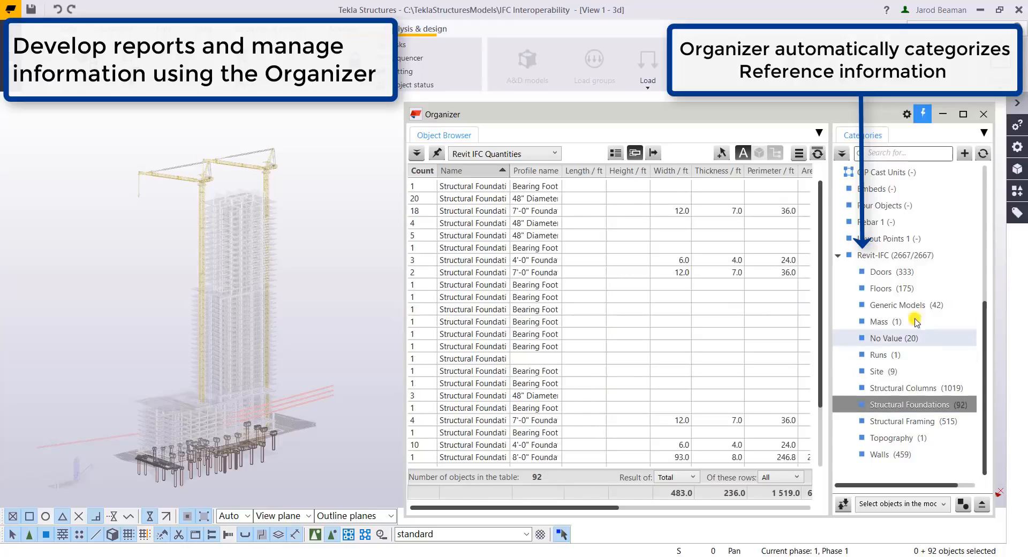
List the whole Revit-IFC category using the Revit IFC Quantities template, with identical rows combined
{"action": "left_click", "coordinate": [890, 257]}
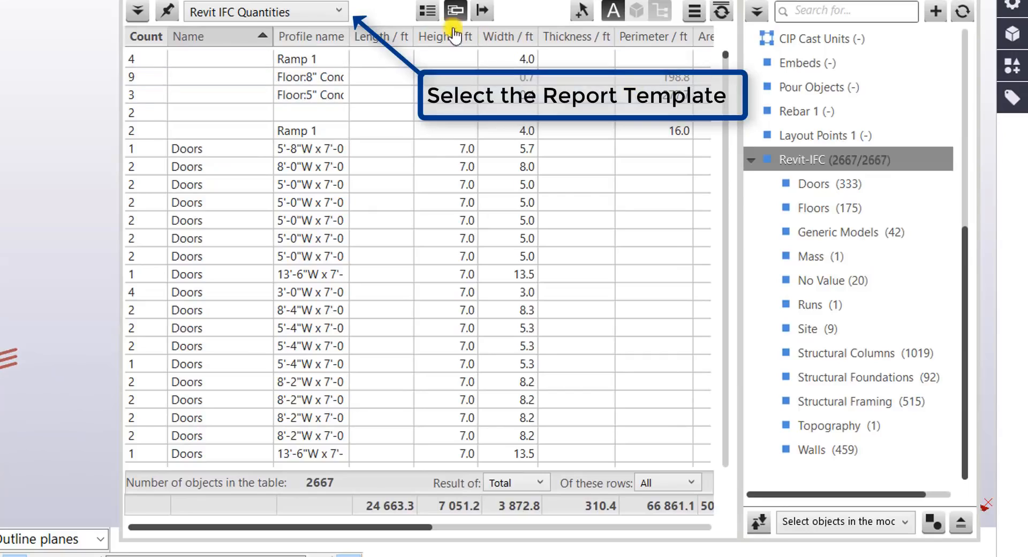
{"action": "left_click", "coordinate": [313, 11]}
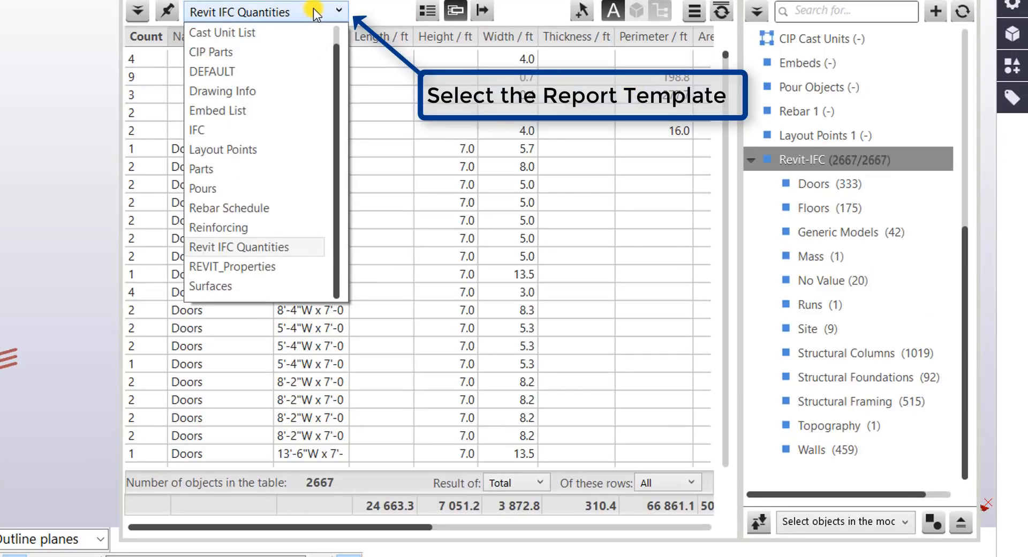
{"action": "left_click", "coordinate": [293, 246]}
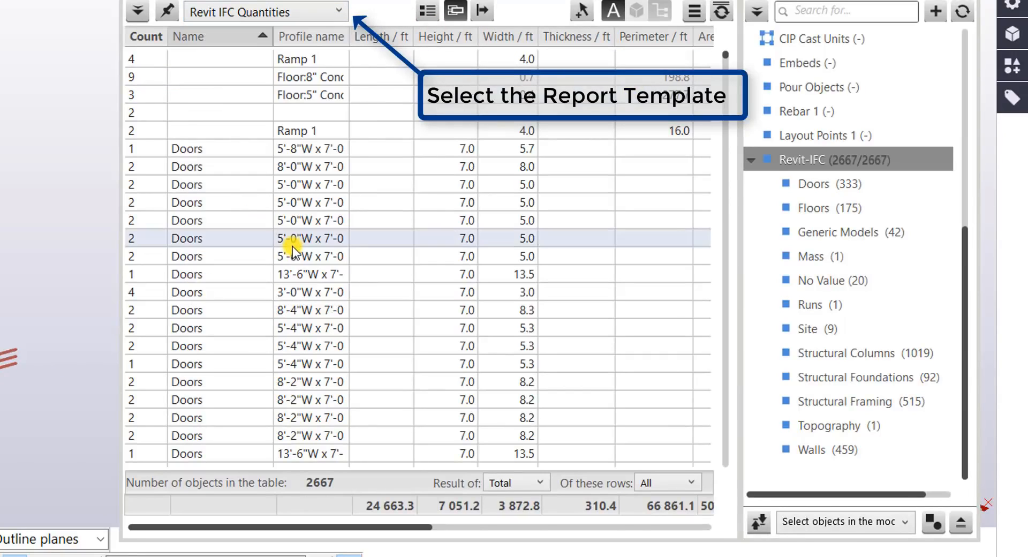
{"action": "left_click", "coordinate": [457, 12]}
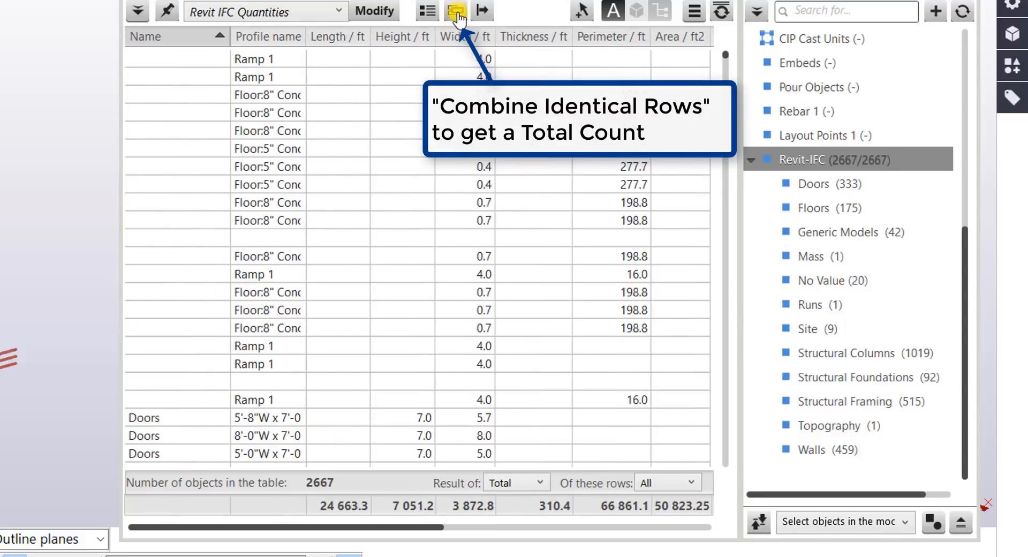
{"action": "left_click", "coordinate": [459, 12]}
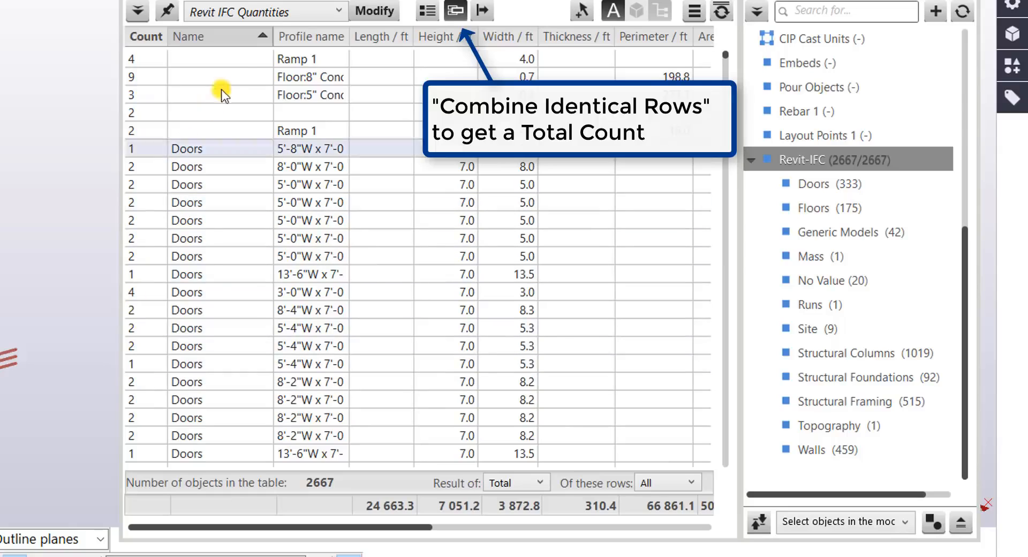
Enable grouping in the object table and group the rows by Name
{"action": "left_click", "coordinate": [428, 10]}
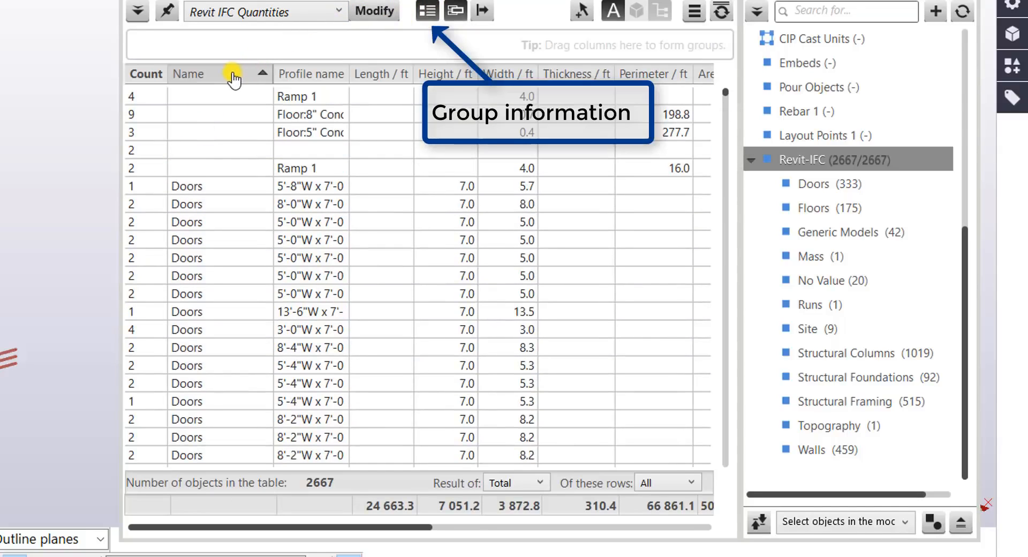
{"action": "left_click_drag", "start_coordinate": [233, 78], "coordinate": [204, 48]}
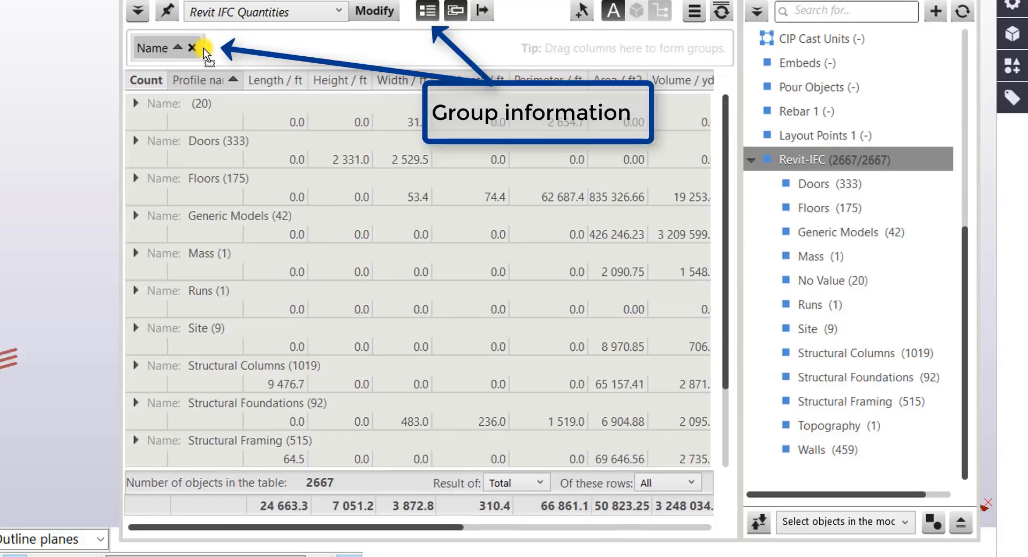
Expand the Doors group and the unnamed group in the object table and look through their rows
{"action": "left_click", "coordinate": [139, 141]}
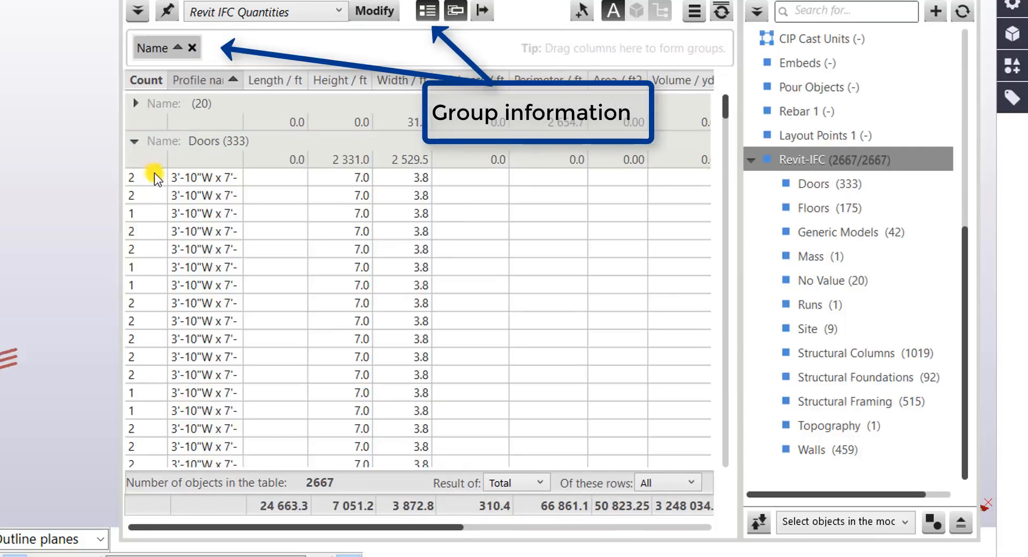
{"action": "left_click", "coordinate": [139, 104]}
{"action": "scroll", "coordinate": [215, 160], "scroll_direction": "down", "scroll_amount": 8}
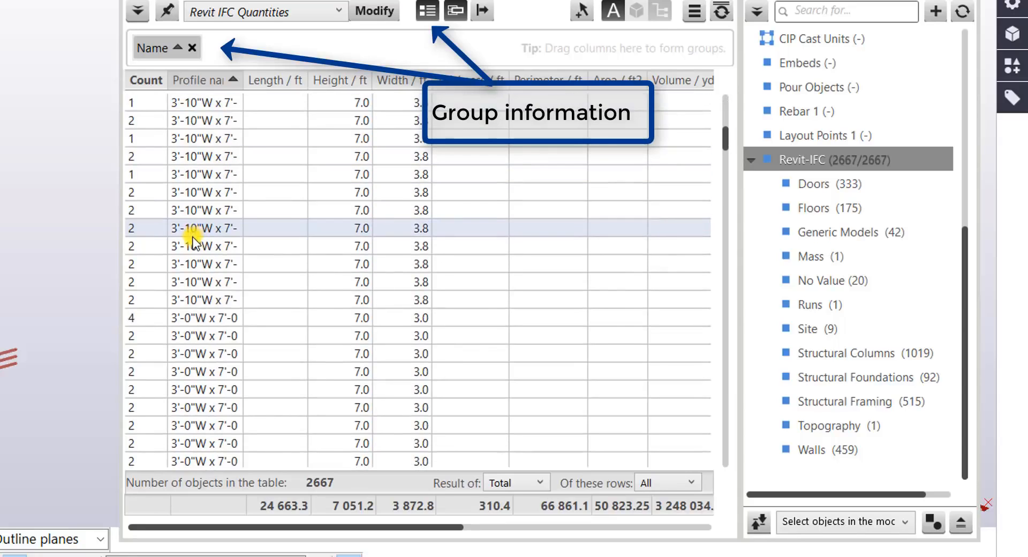
{"action": "scroll", "coordinate": [194, 241], "scroll_direction": "down", "scroll_amount": 10}
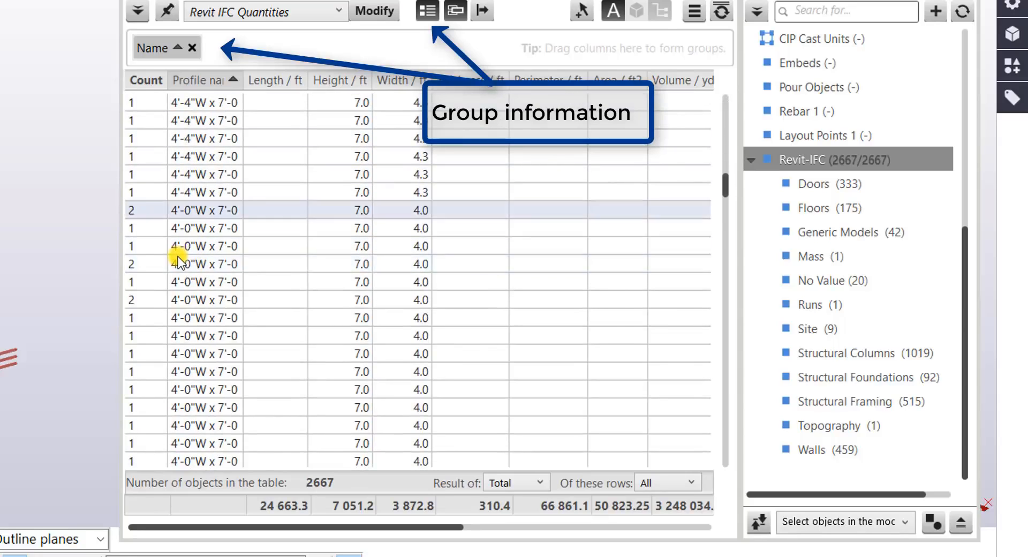
{"action": "scroll", "coordinate": [241, 203], "scroll_direction": "up", "scroll_amount": 10}
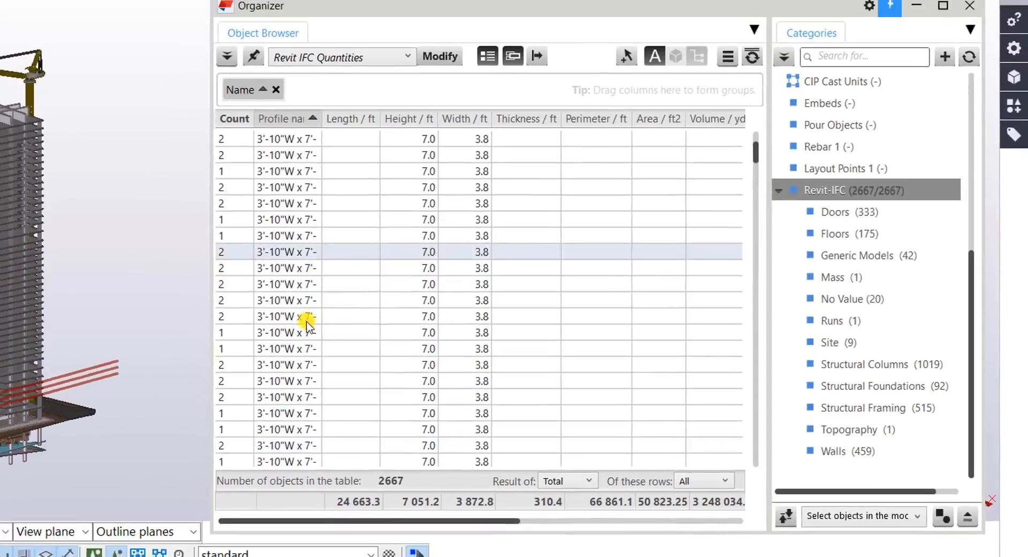
{"action": "scroll", "coordinate": [307, 323], "scroll_direction": "up", "scroll_amount": 3}
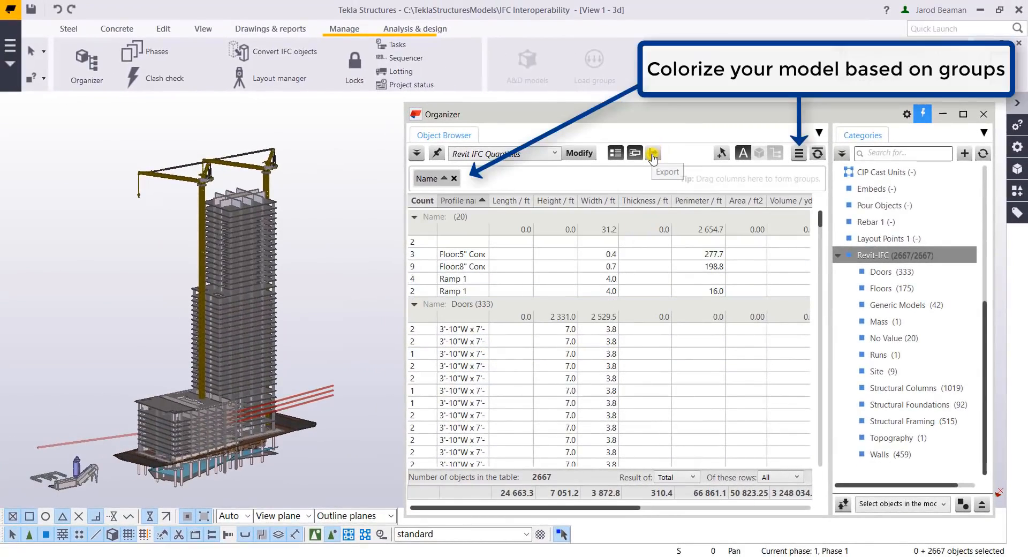
Colour the model by the Name groups using the Default color set, and collapse the Doors and unnamed groups
{"action": "left_click", "coordinate": [801, 155]}
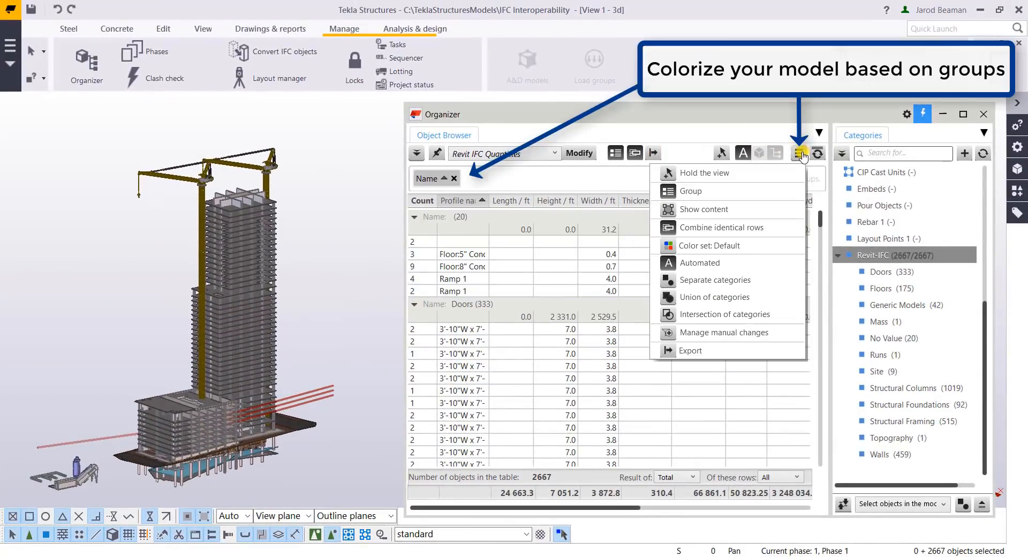
{"action": "left_click", "coordinate": [706, 246]}
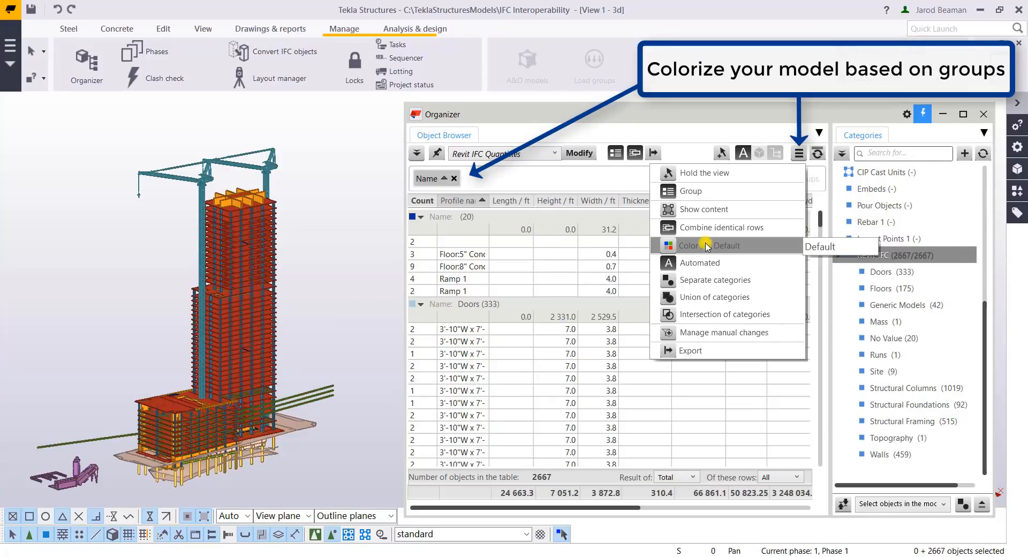
{"action": "left_click", "coordinate": [422, 304]}
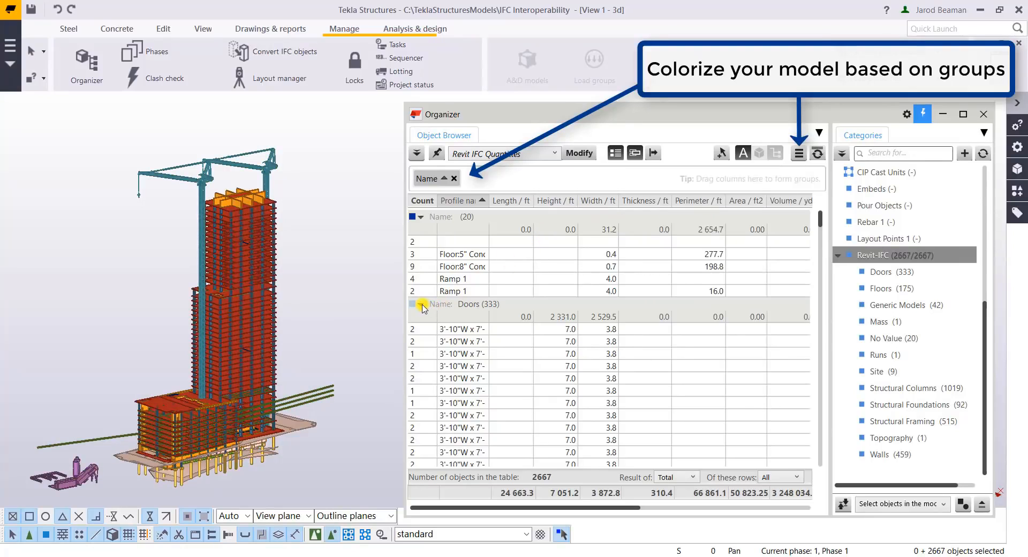
{"action": "left_click", "coordinate": [422, 217]}
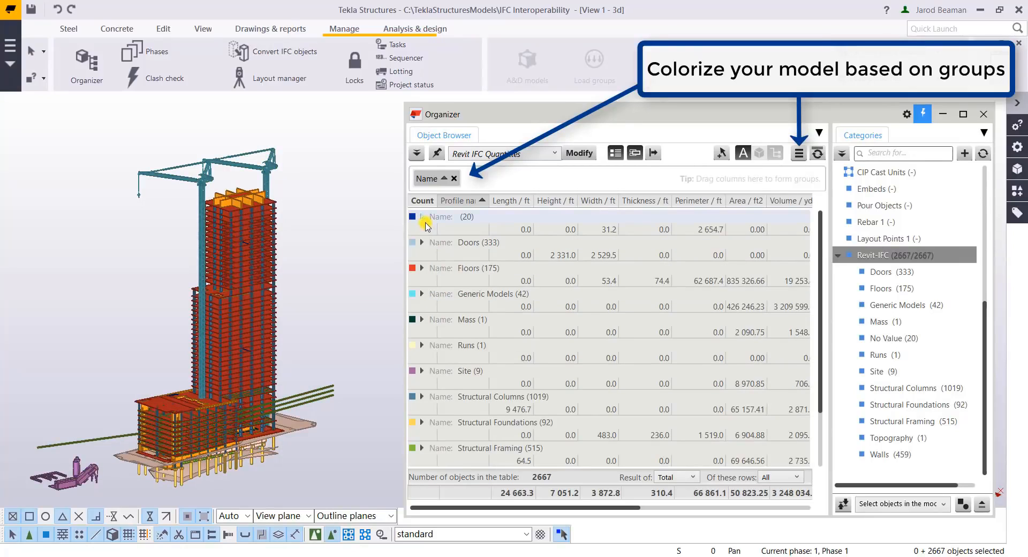
Select the Walls group's objects in the model to inspect them, and reselect the whole Revit-IFC category
{"action": "scroll", "coordinate": [260, 236], "scroll_direction": "up", "scroll_amount": 10}
{"action": "middle_click_drag", "start_coordinate": [334, 206], "coordinate": [380, 441]}
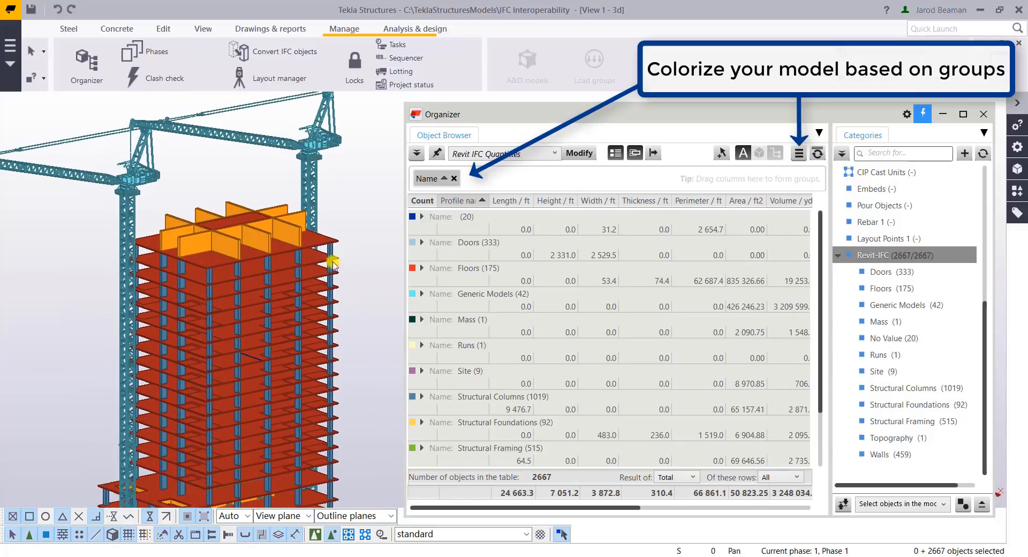
{"action": "scroll", "coordinate": [444, 385], "scroll_direction": "down", "scroll_amount": 2}
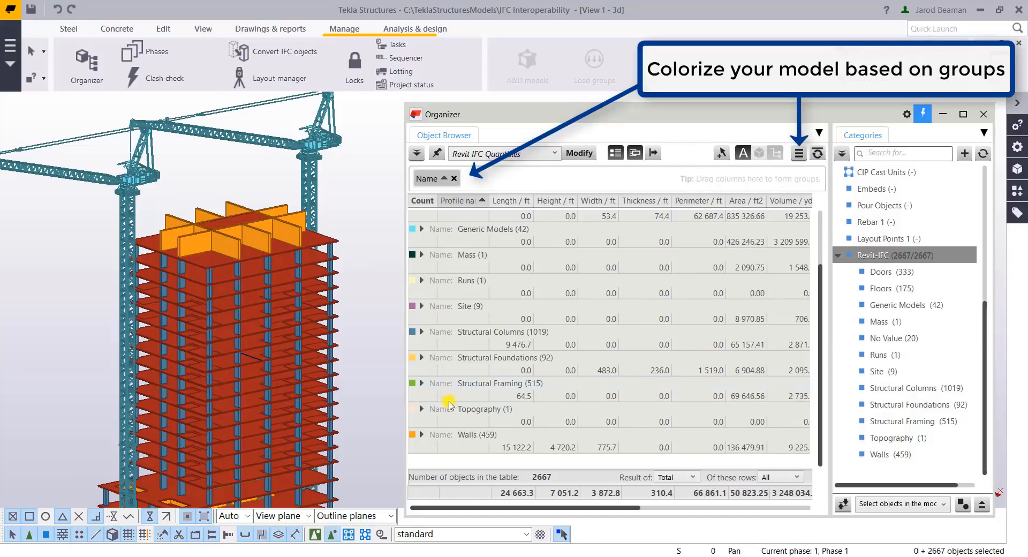
{"action": "left_click", "coordinate": [463, 439]}
{"action": "right_click", "coordinate": [463, 438]}
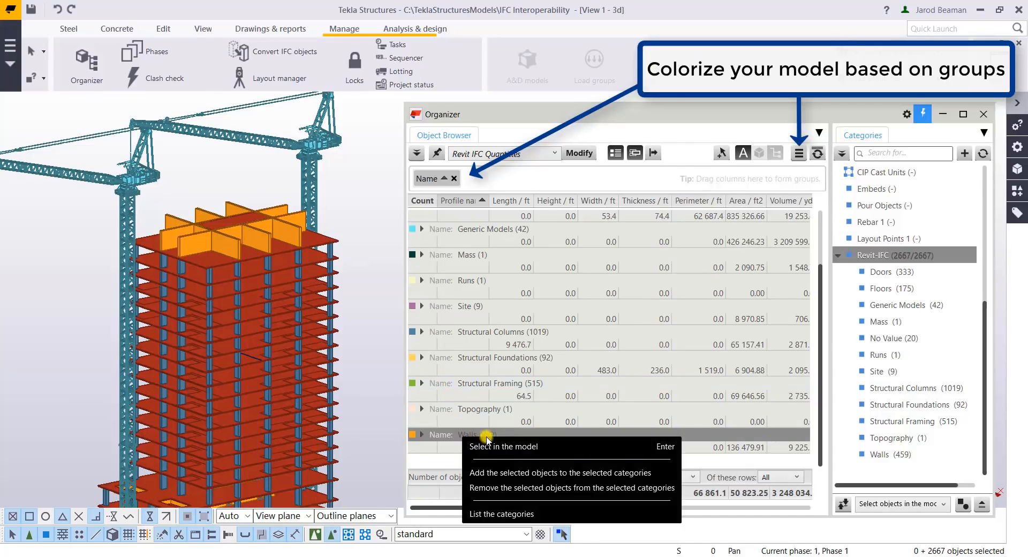
{"action": "left_click", "coordinate": [494, 447]}
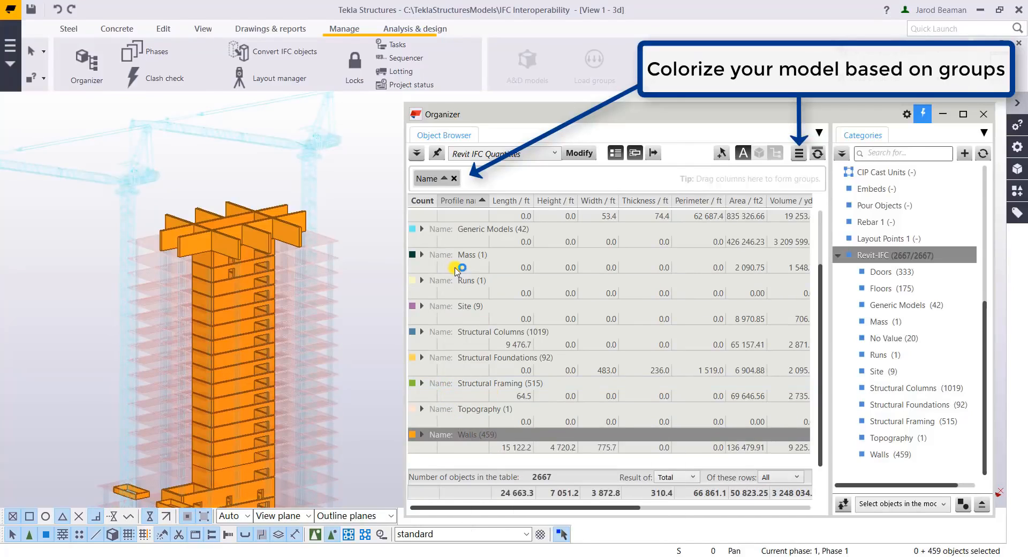
{"action": "scroll", "coordinate": [455, 270], "scroll_direction": "up", "scroll_amount": 2}
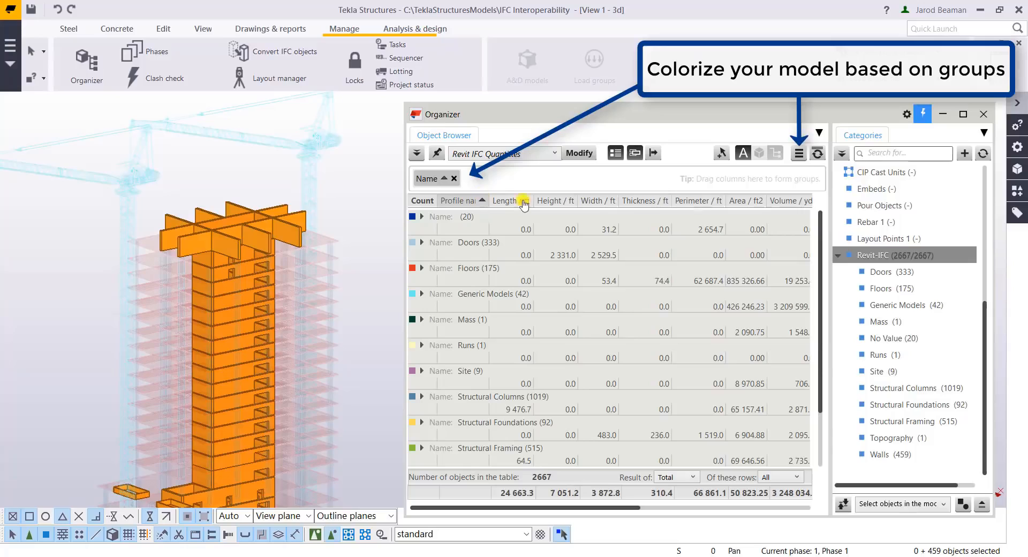
{"action": "left_click", "coordinate": [869, 257]}
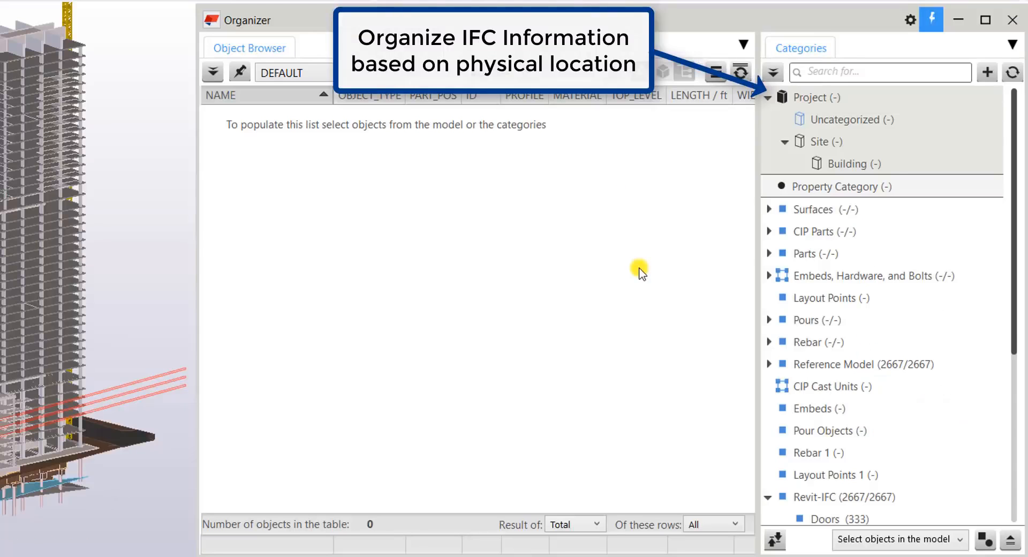
Create a new IFC project in the categories by importing them from .\Structural Model 2016.ifc
{"action": "right_click", "coordinate": [814, 101]}
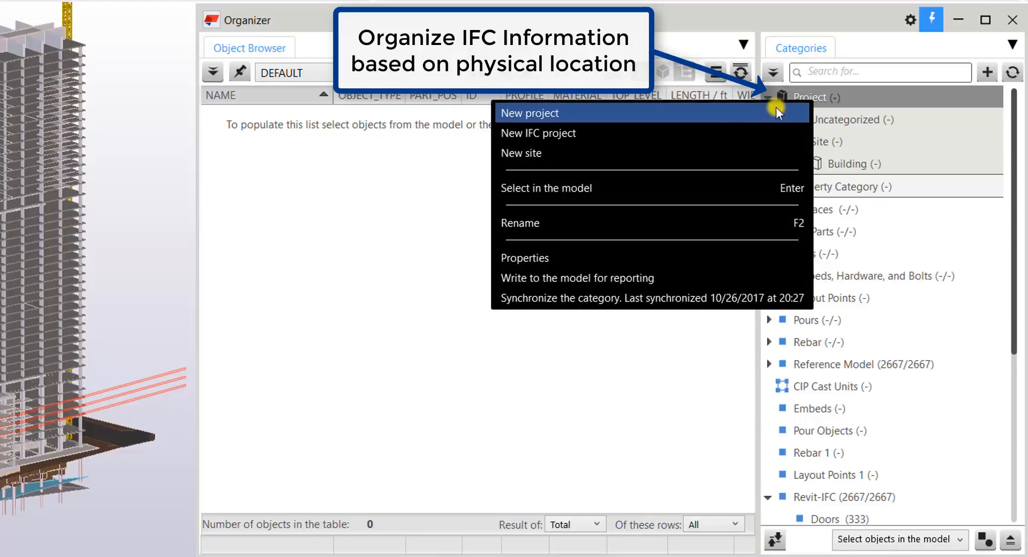
{"action": "left_click", "coordinate": [734, 132]}
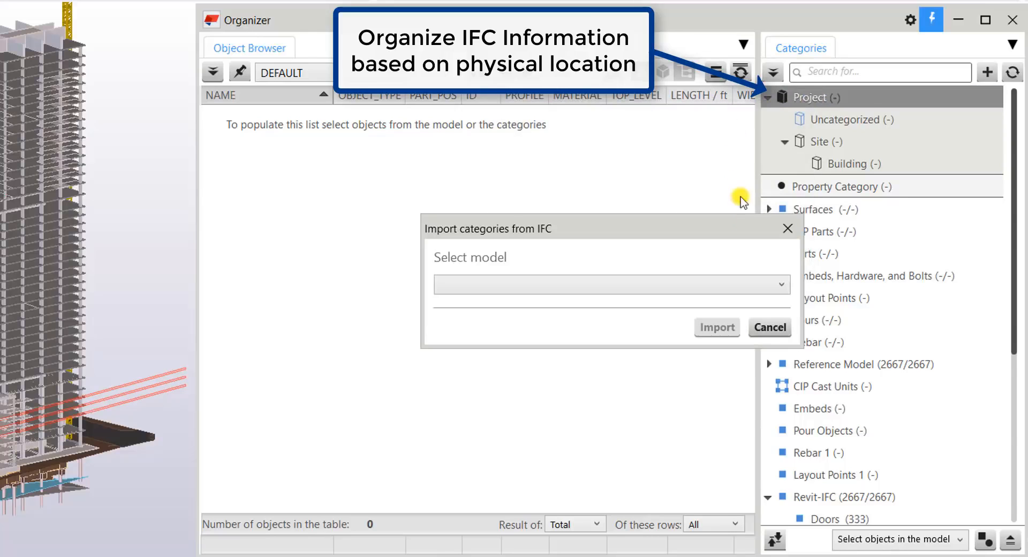
{"action": "left_click", "coordinate": [734, 288]}
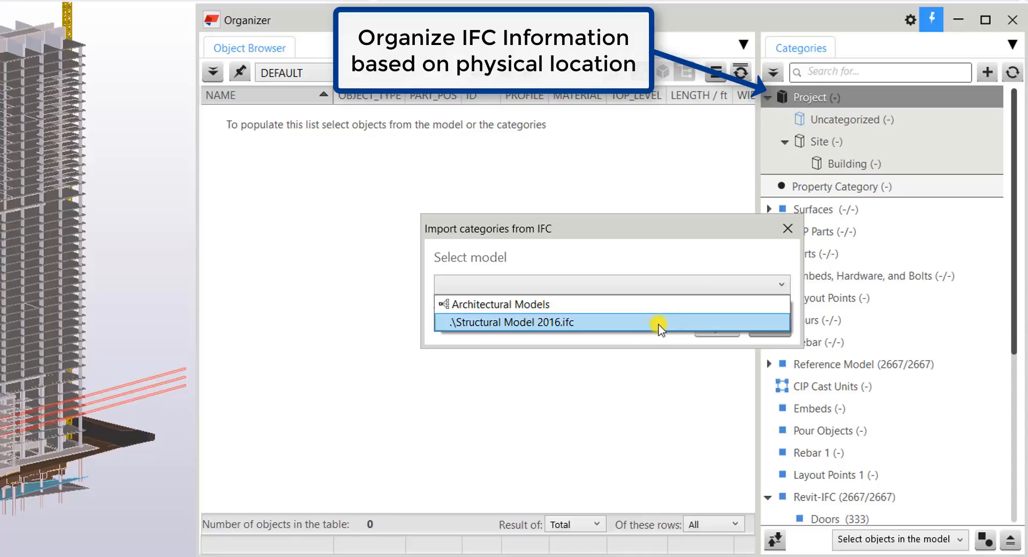
{"action": "left_click", "coordinate": [659, 324]}
{"action": "left_click", "coordinate": [714, 333]}
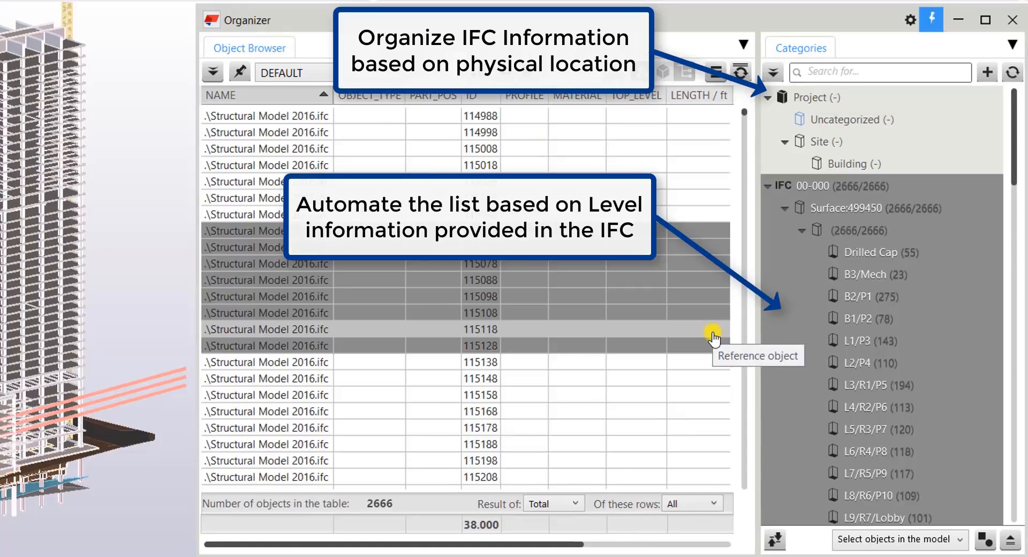
Select the imported building, the Drilled Cap level and the B3/Mech level one after another to inspect their objects
{"action": "left_click", "coordinate": [870, 236]}
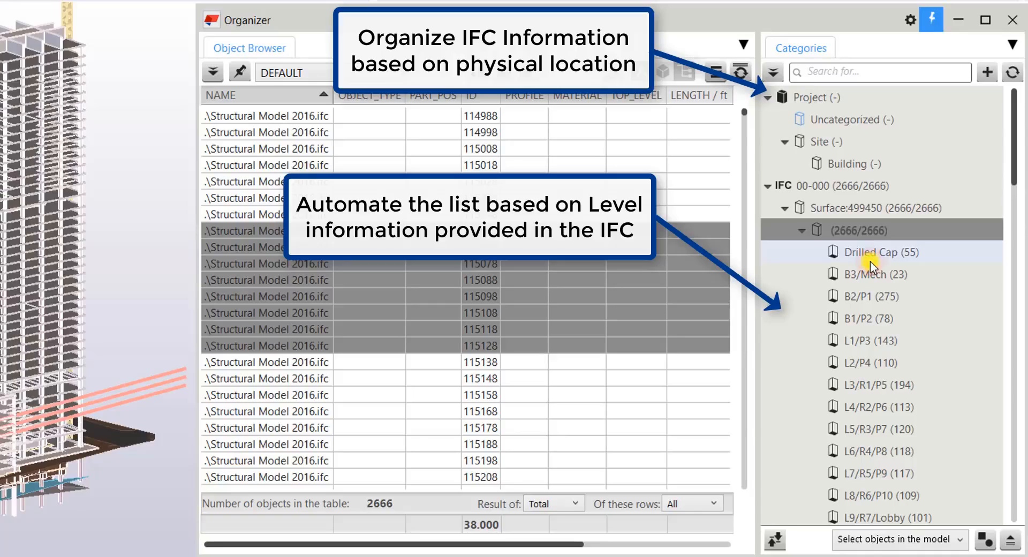
{"action": "left_click", "coordinate": [869, 260]}
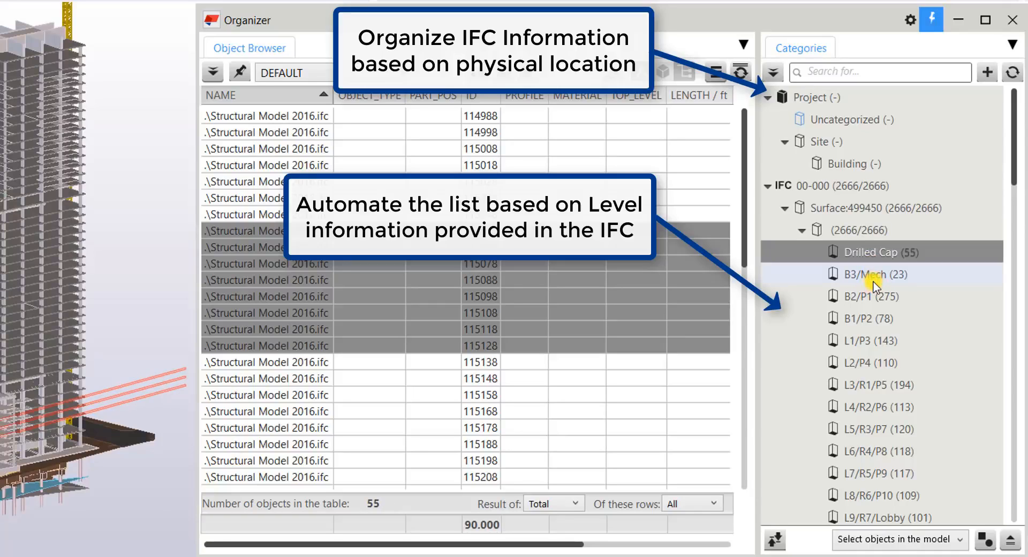
{"action": "left_click", "coordinate": [873, 275]}
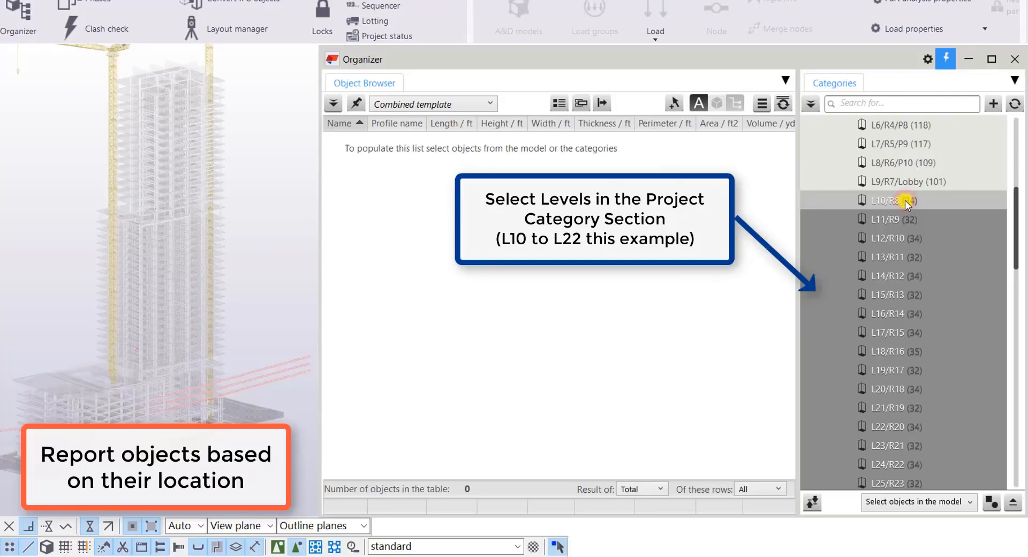
Select levels L10/R8 through L22/R20 and narrow the object list to their Structural Columns
{"action": "left_click", "coordinate": [889, 201]}
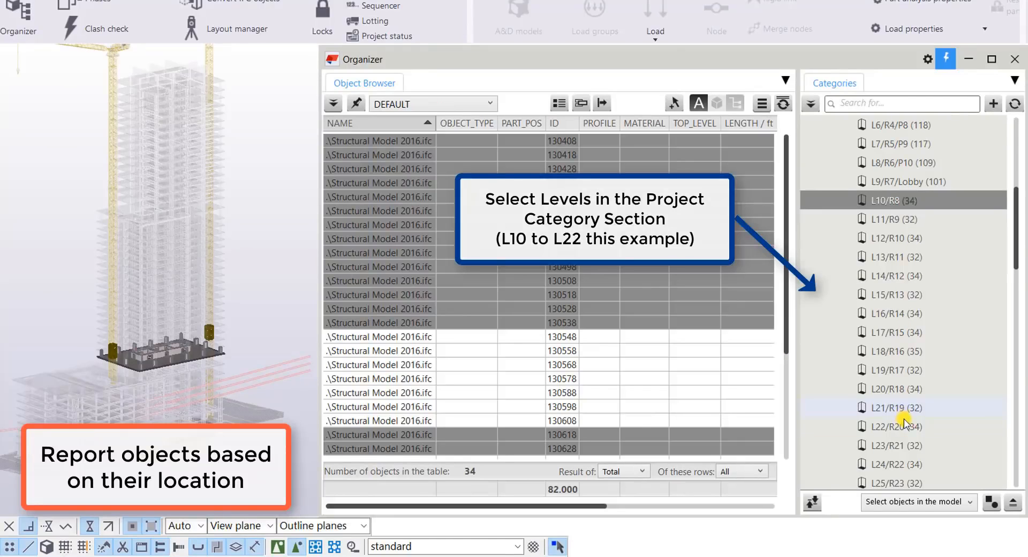
{"action": "left_click", "coordinate": [905, 426], "text": "shift"}
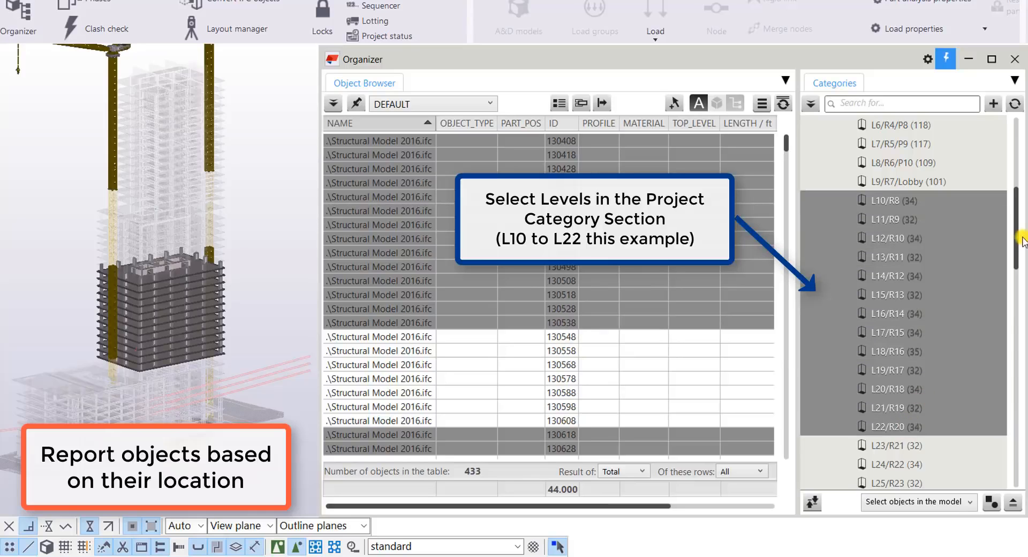
{"action": "left_click_drag", "start_coordinate": [1016, 254], "coordinate": [1024, 469]}
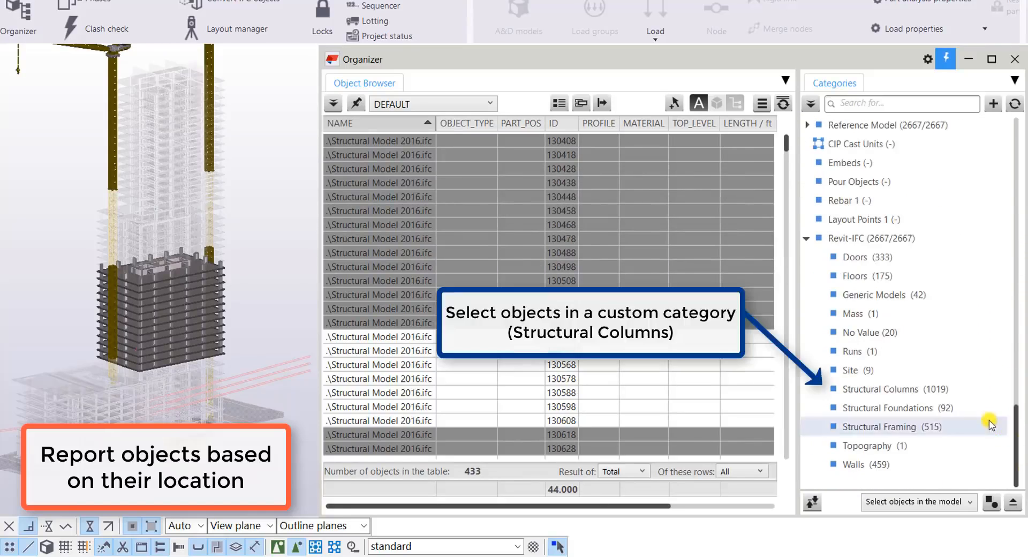
{"action": "left_click", "coordinate": [897, 390]}
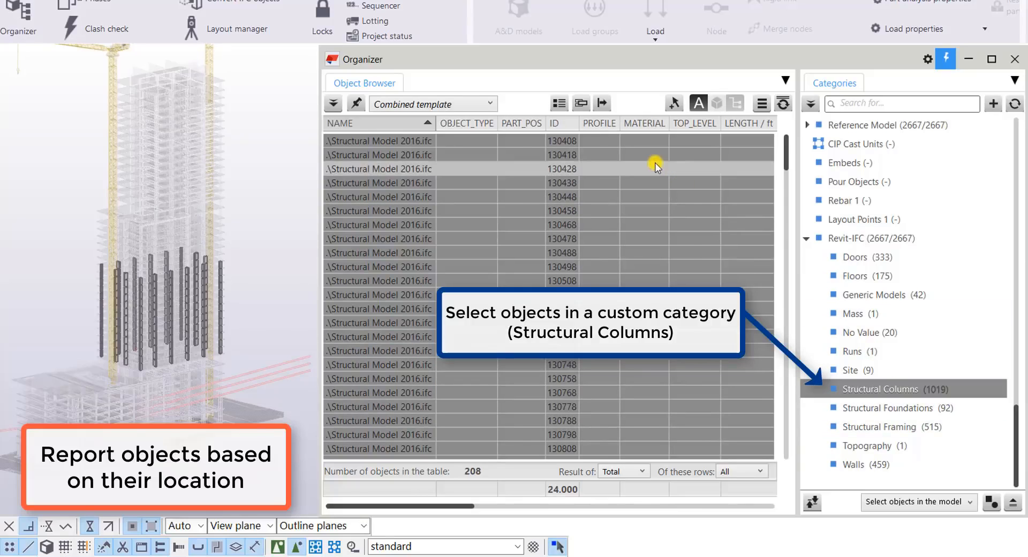
Combine identical rows in the column list and apply the Revit IFC Quantities template
{"action": "left_click", "coordinate": [582, 105]}
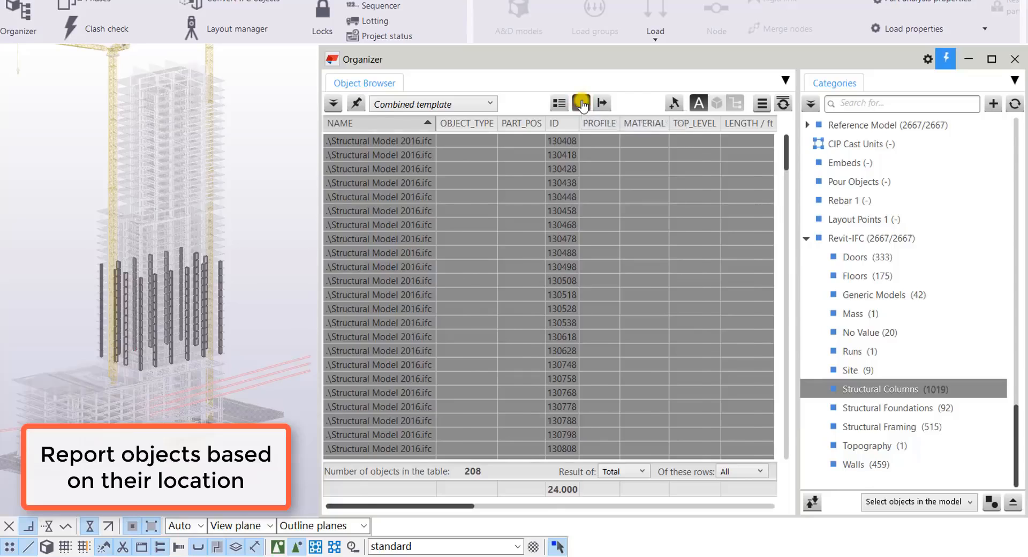
{"action": "left_click", "coordinate": [448, 102]}
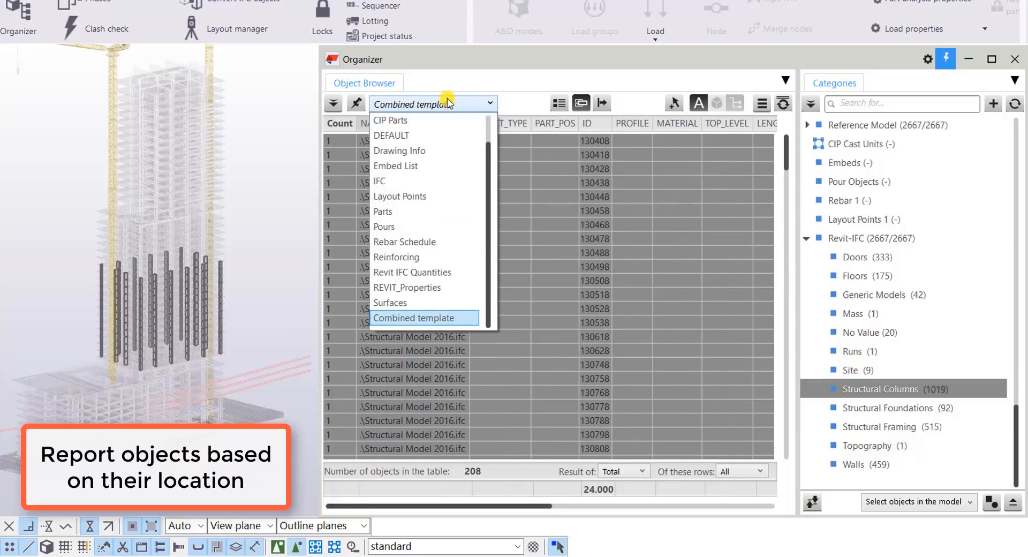
{"action": "left_click", "coordinate": [448, 273]}
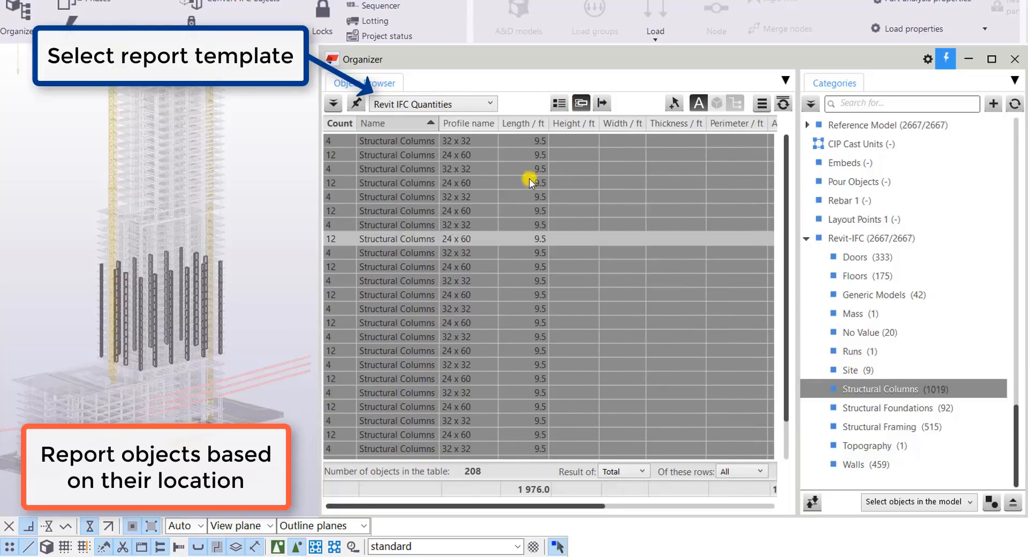
Enable grouping, group the structural columns by Profile name, and expand or collapse the 32 x 32 and 24 x 60 groups
{"action": "left_click", "coordinate": [559, 104]}
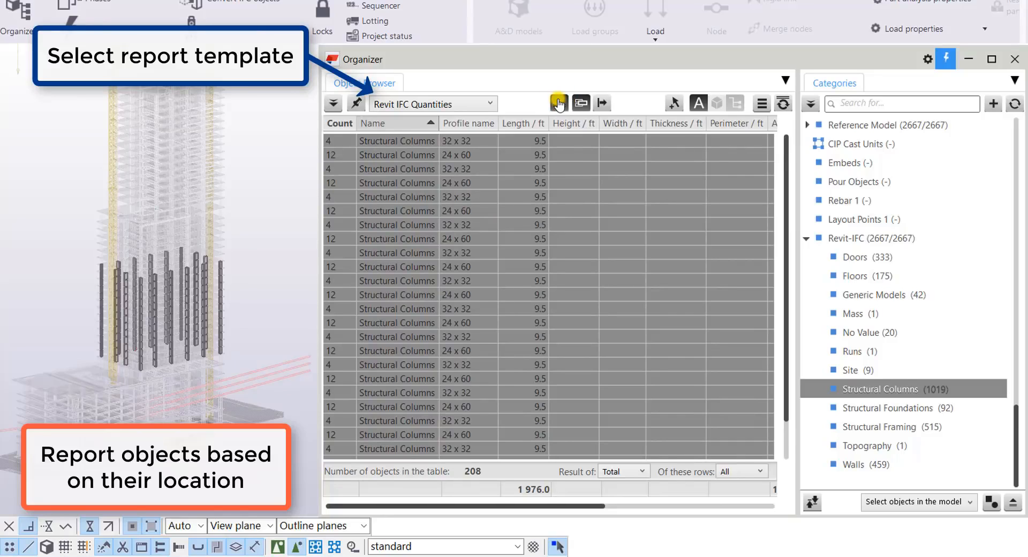
{"action": "left_click_drag", "start_coordinate": [477, 158], "coordinate": [398, 124]}
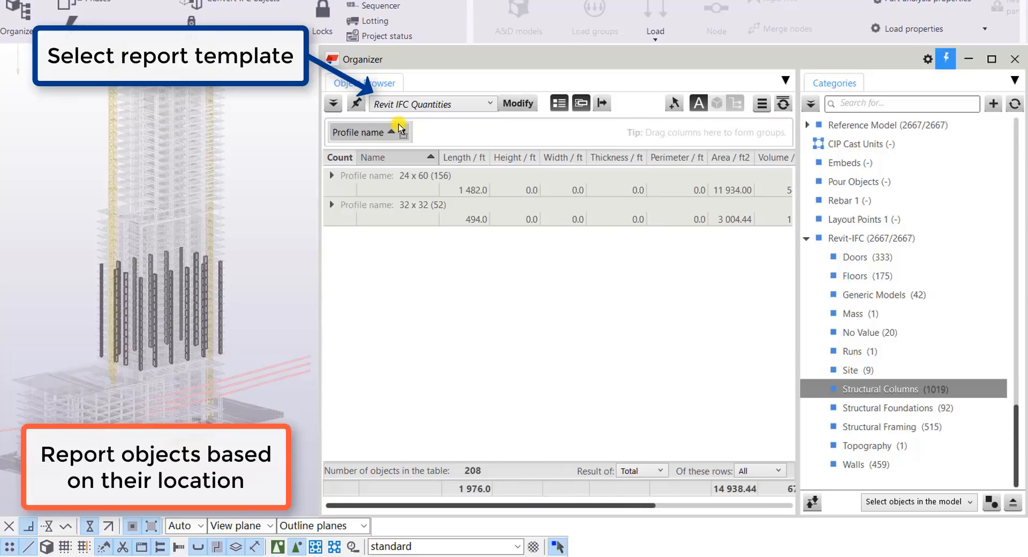
{"action": "left_click", "coordinate": [332, 205]}
{"action": "left_click", "coordinate": [333, 177]}
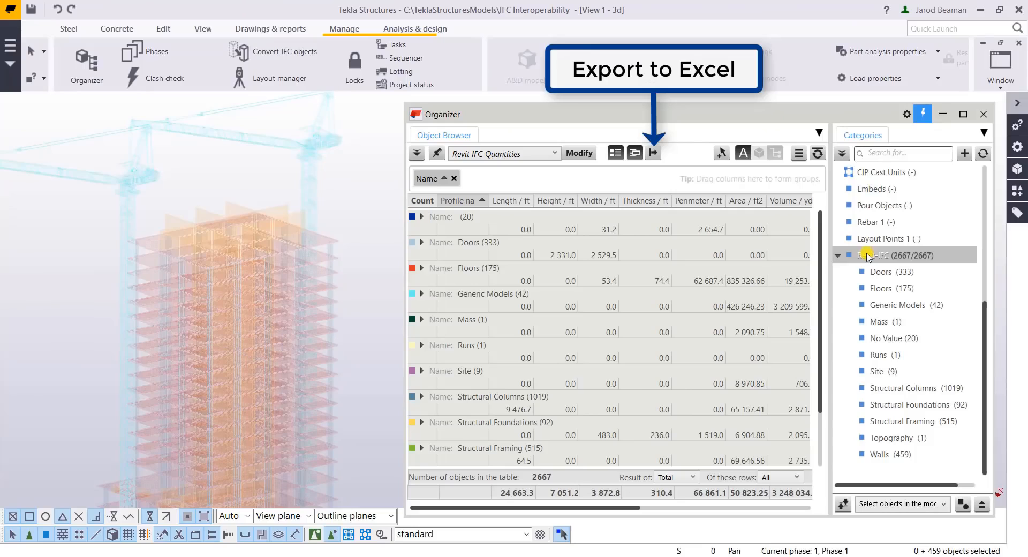
Export the Revit-IFC quantities grouped by Name to Excel, minimize the Organizer and maximize the exported workbook in Excel
{"action": "left_click", "coordinate": [654, 153]}
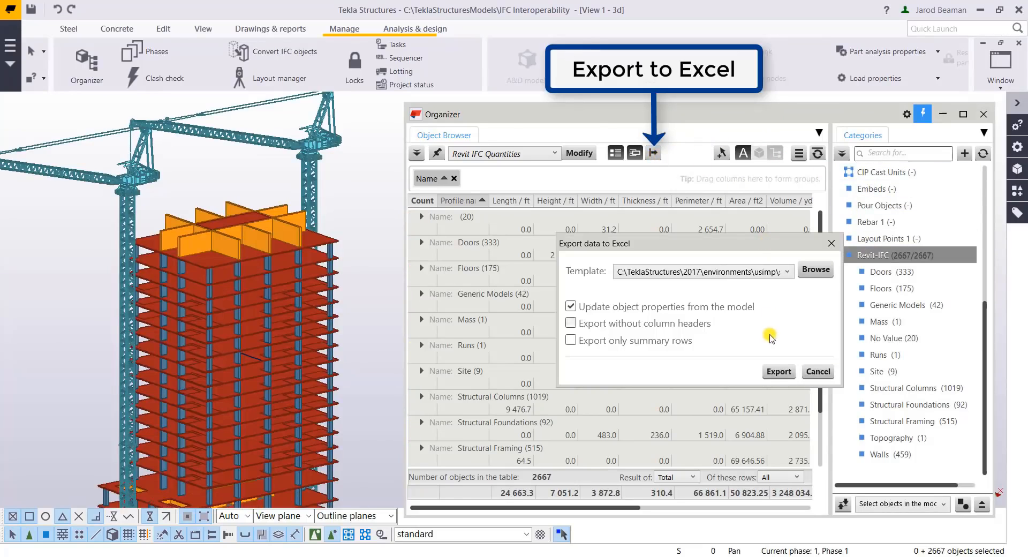
{"action": "left_click", "coordinate": [774, 371]}
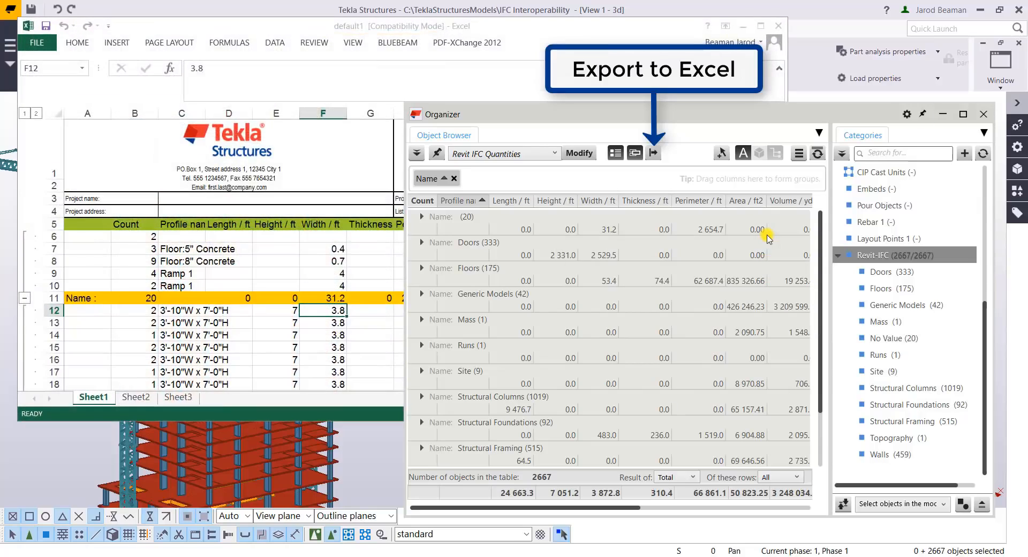
{"action": "left_click", "coordinate": [942, 113]}
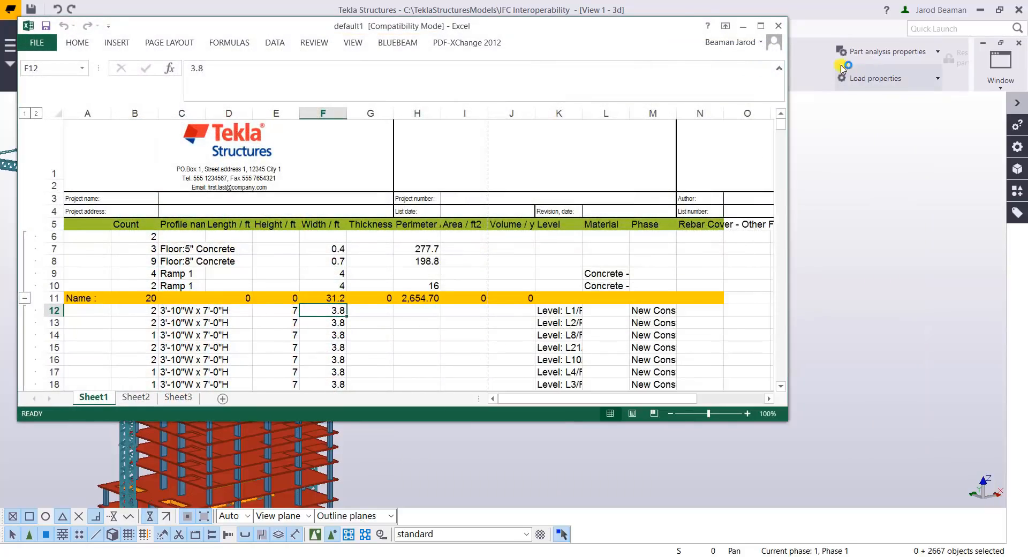
{"action": "left_click", "coordinate": [760, 26]}
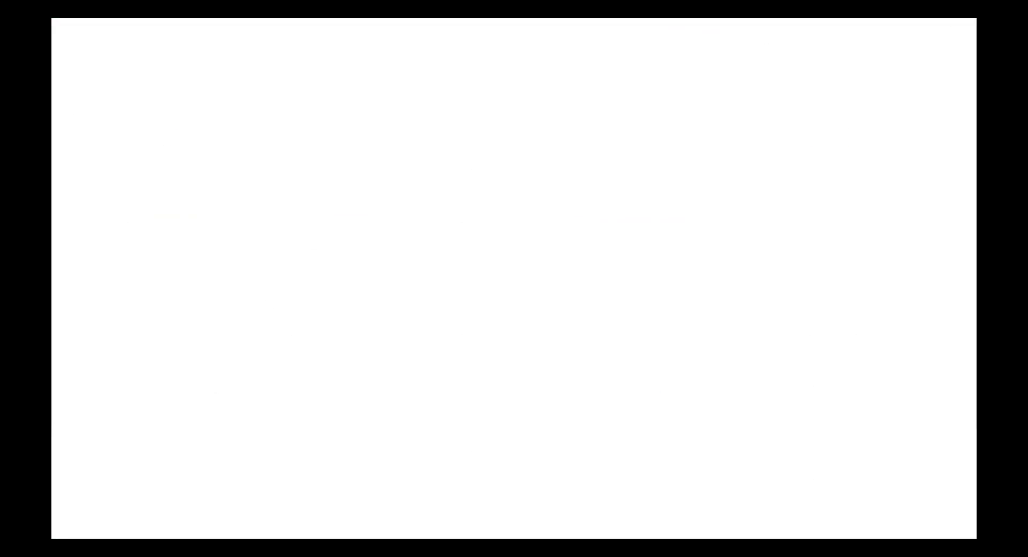